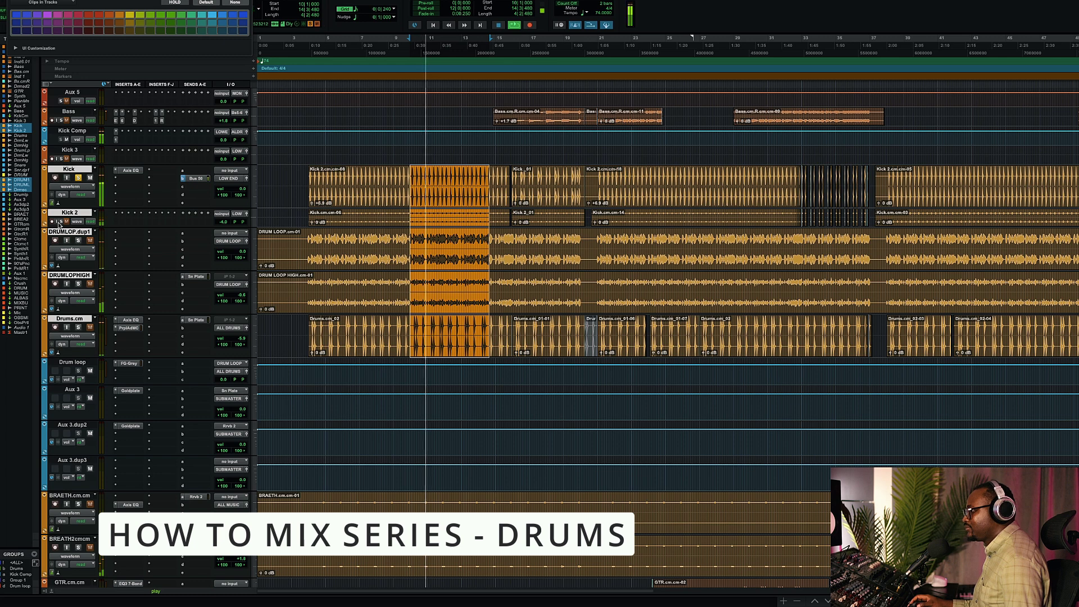
Switch the solo from the Kick track to Kick 2 and set the Kick 2 track height to medium.
left_click(62, 222)
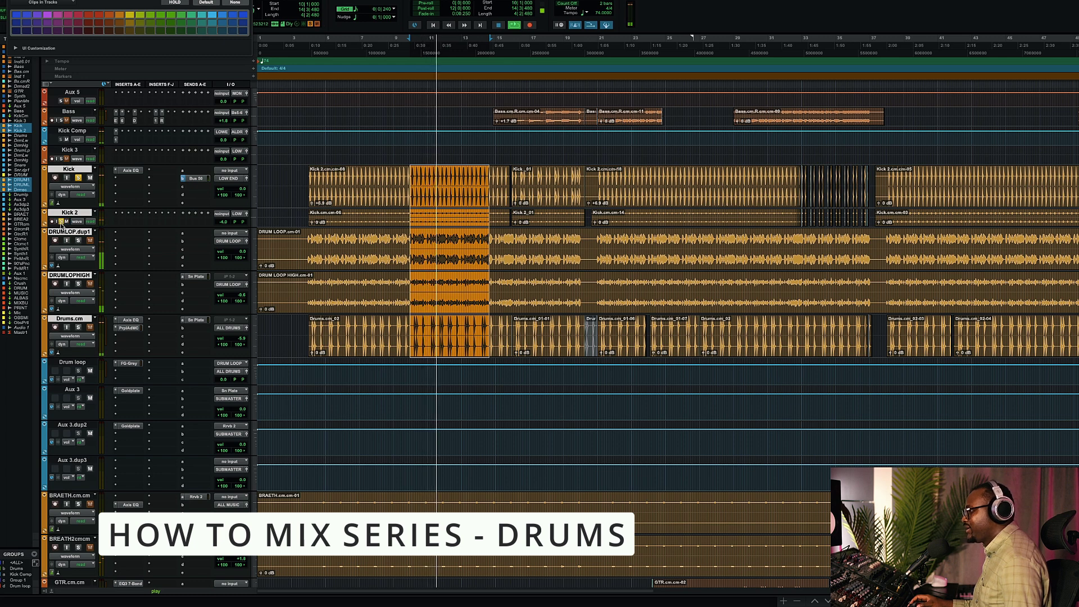
left_click(79, 178)
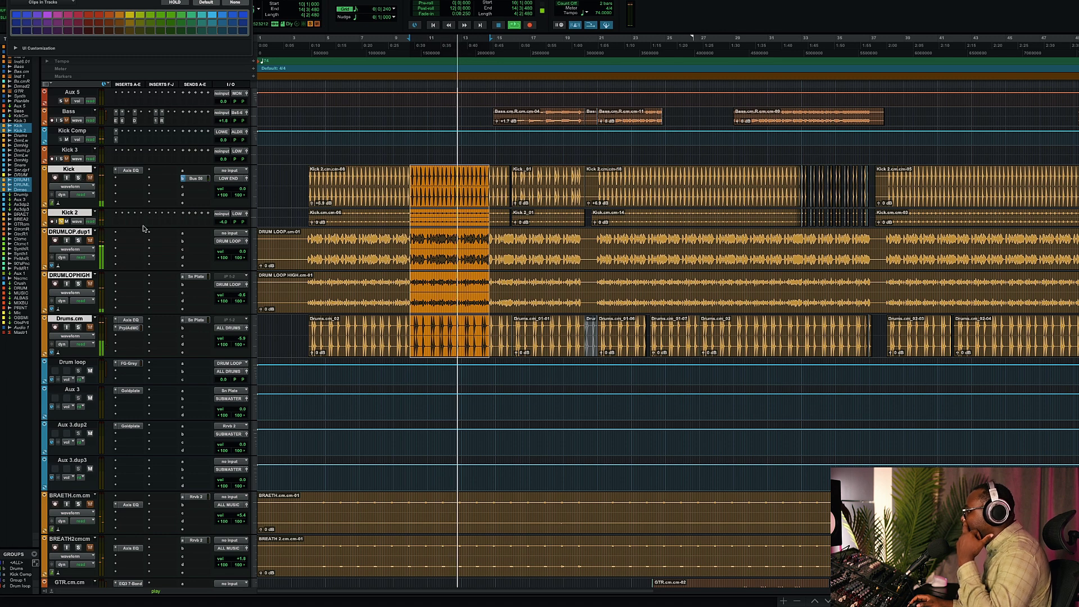
left_click(256, 217)
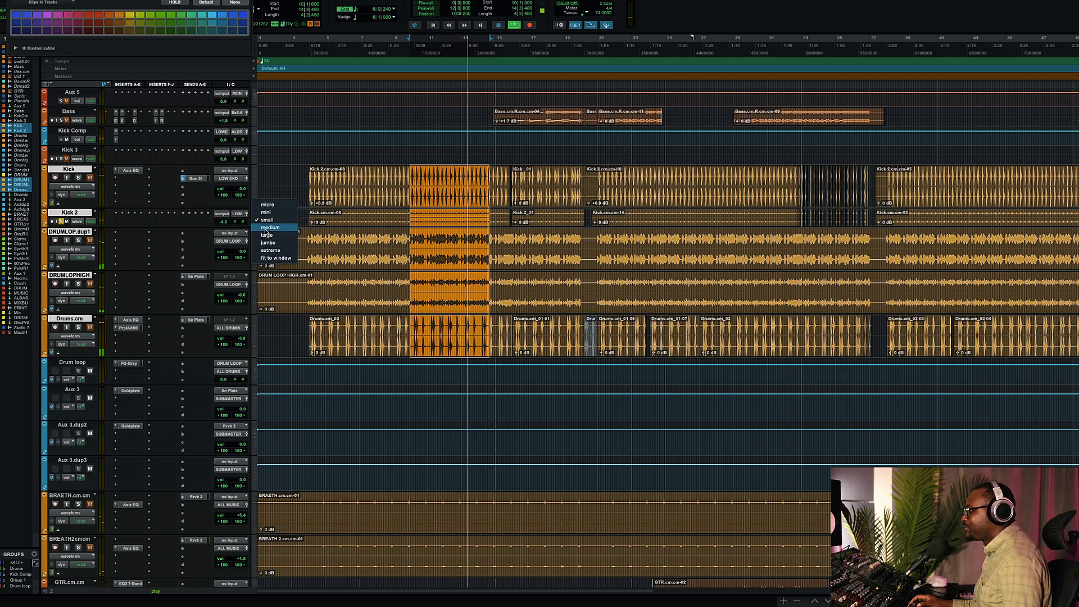
left_click(265, 219)
Add DRUMLOP.dup1 and Kick to the solo alongside Kick 2 and show the looped section in more detail.
left_click(78, 265)
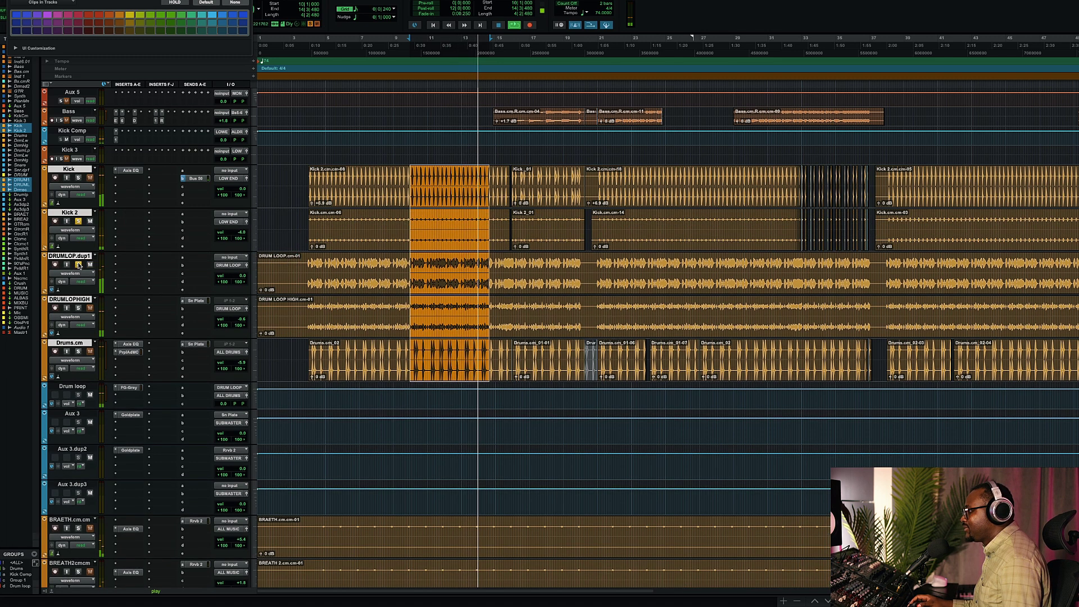
left_click(78, 177)
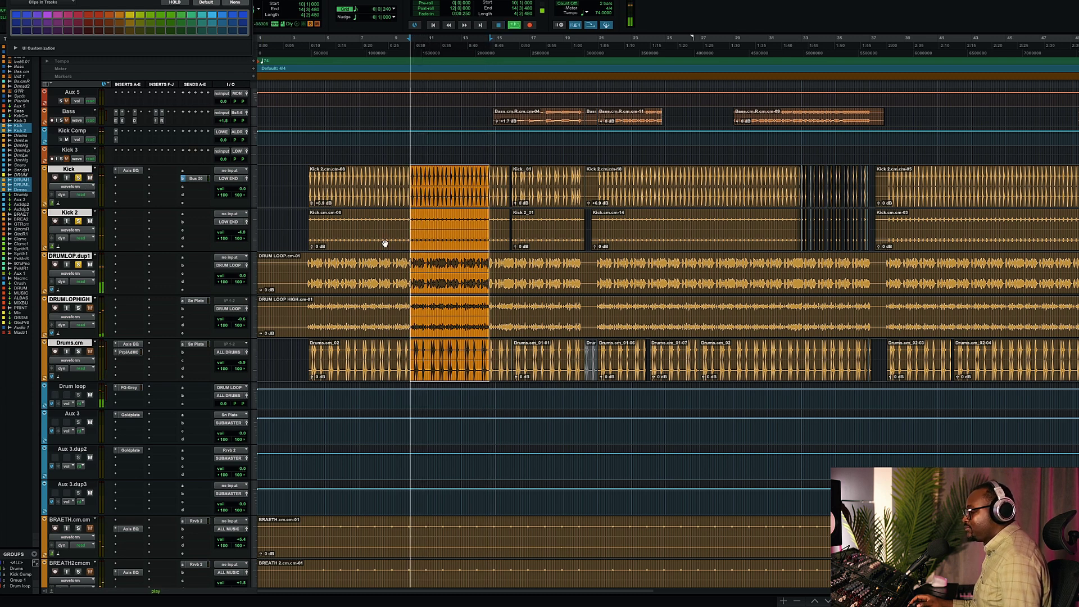
key("t")
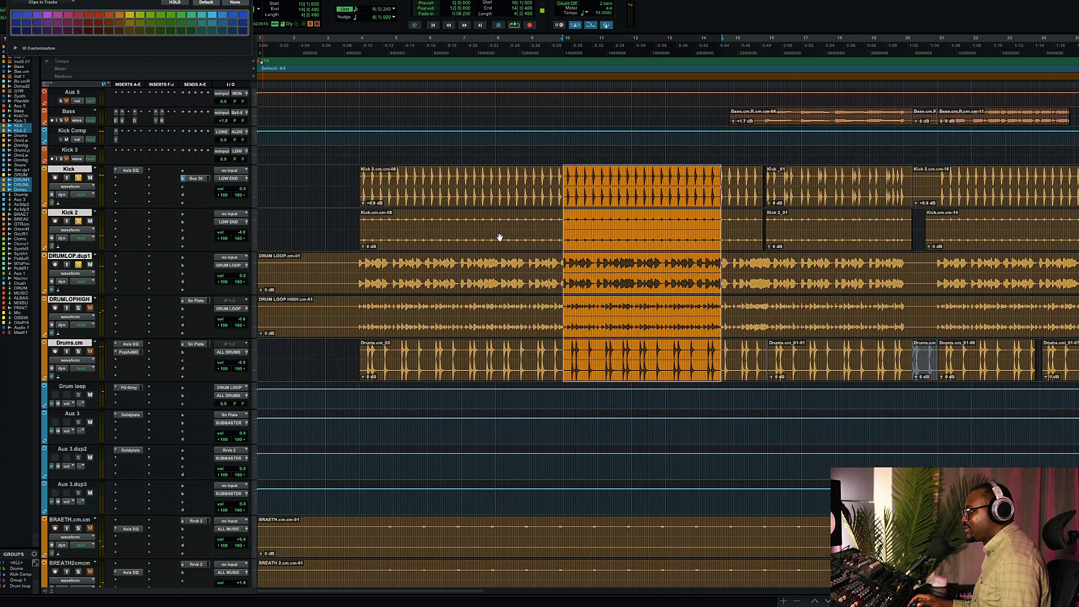
scroll(499, 237, "right", 3)
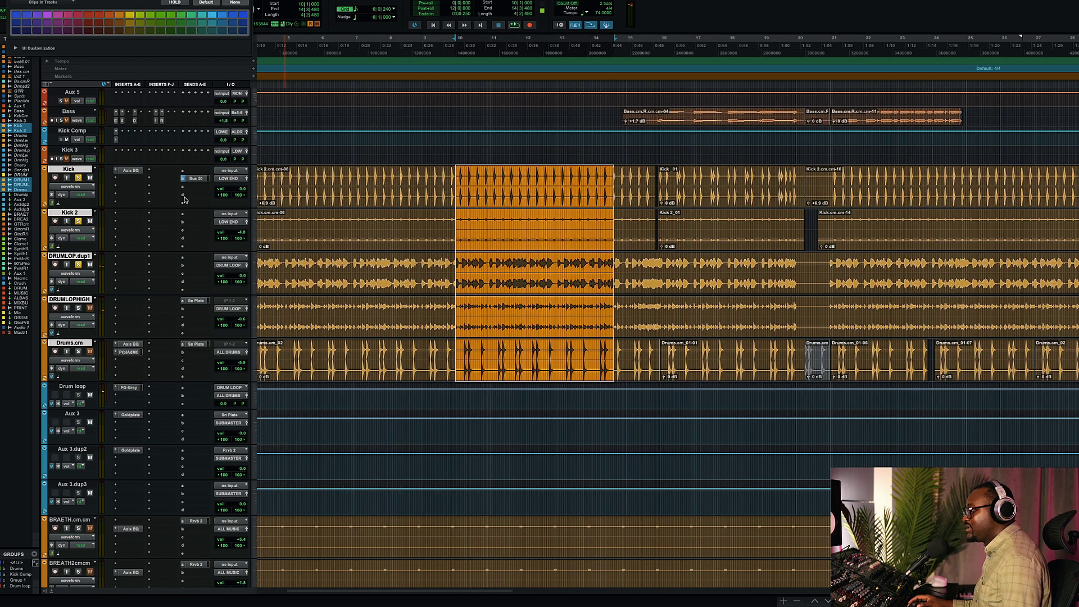
Clear the individual solos on Kick, Kick 2 and DRUMLOP.dup1, and solo all five selected drum tracks together.
left_click(78, 177)
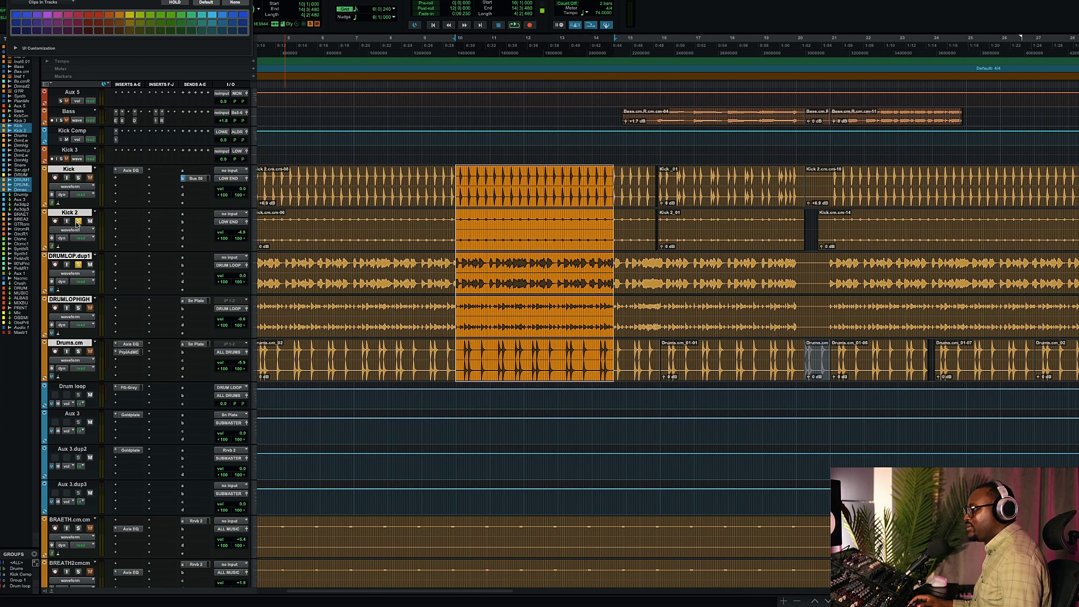
left_click(78, 221)
left_click(78, 265)
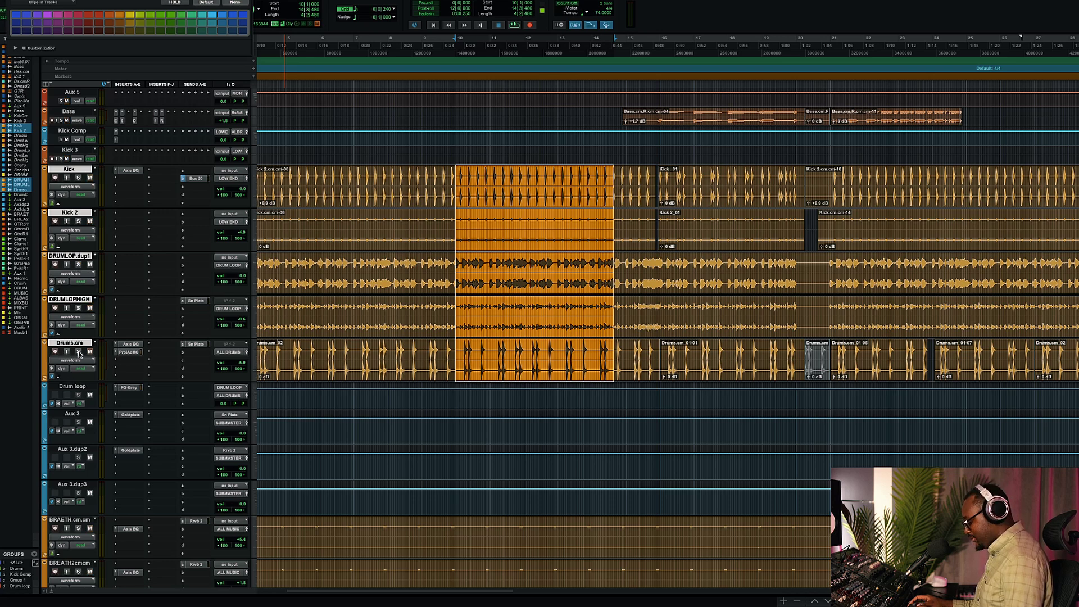
left_click(79, 352)
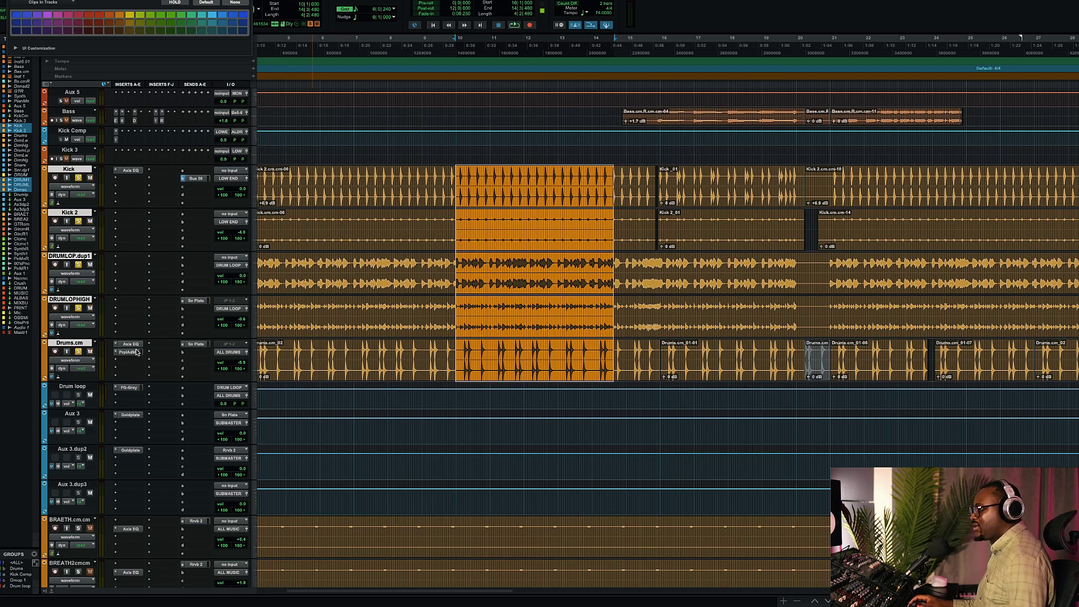
Select the Piano Main.R.cm.cm-03 clip on the PnMnRcmcmd1 track as the playback range.
scroll(358, 353, "down", 10)
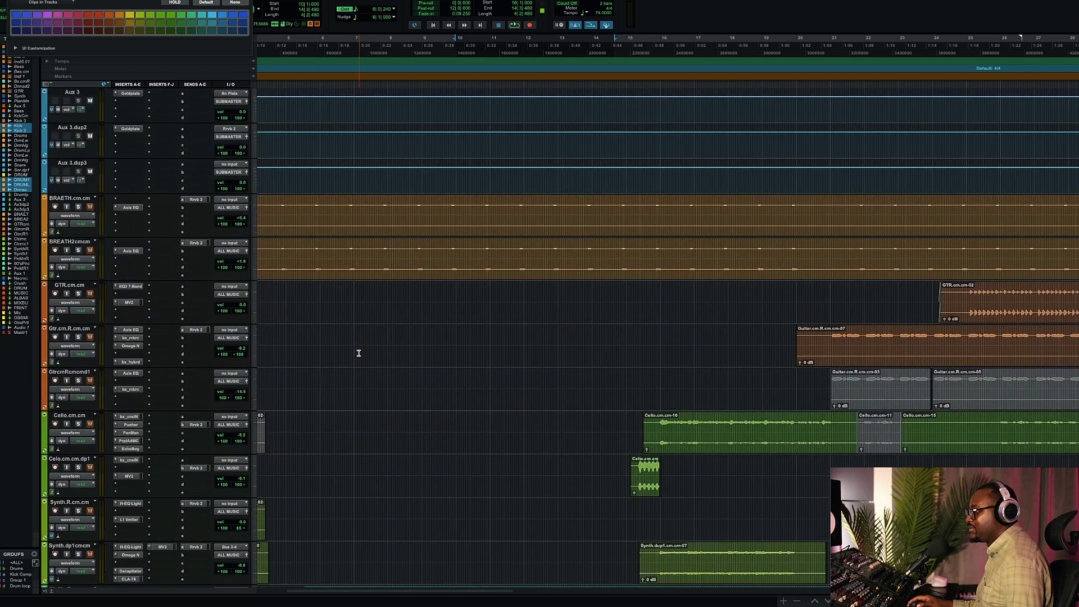
scroll(358, 352, "down", 4)
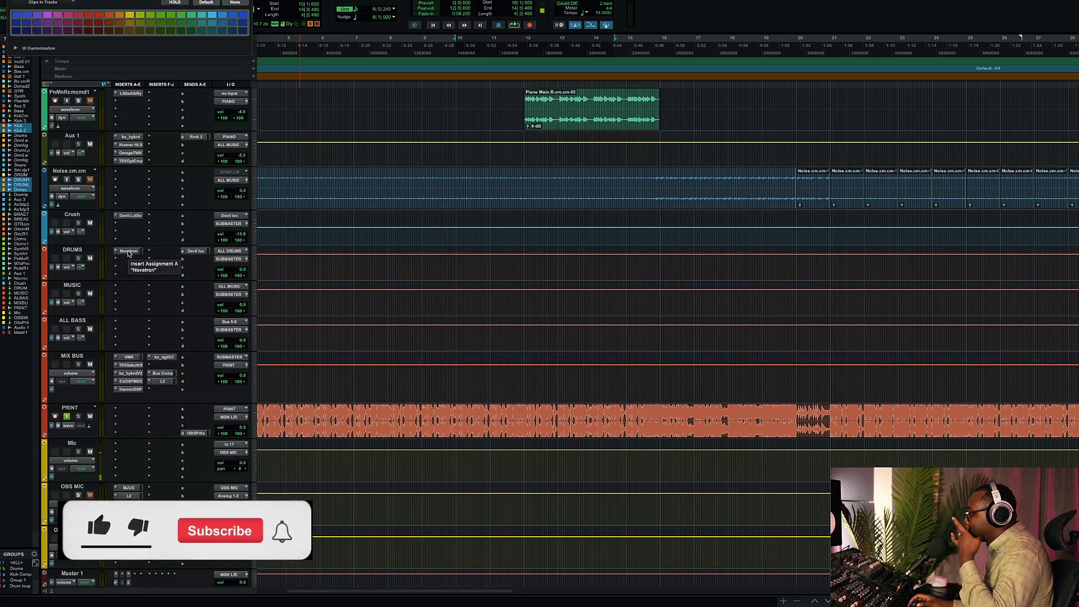
scroll(473, 231, "up", 5)
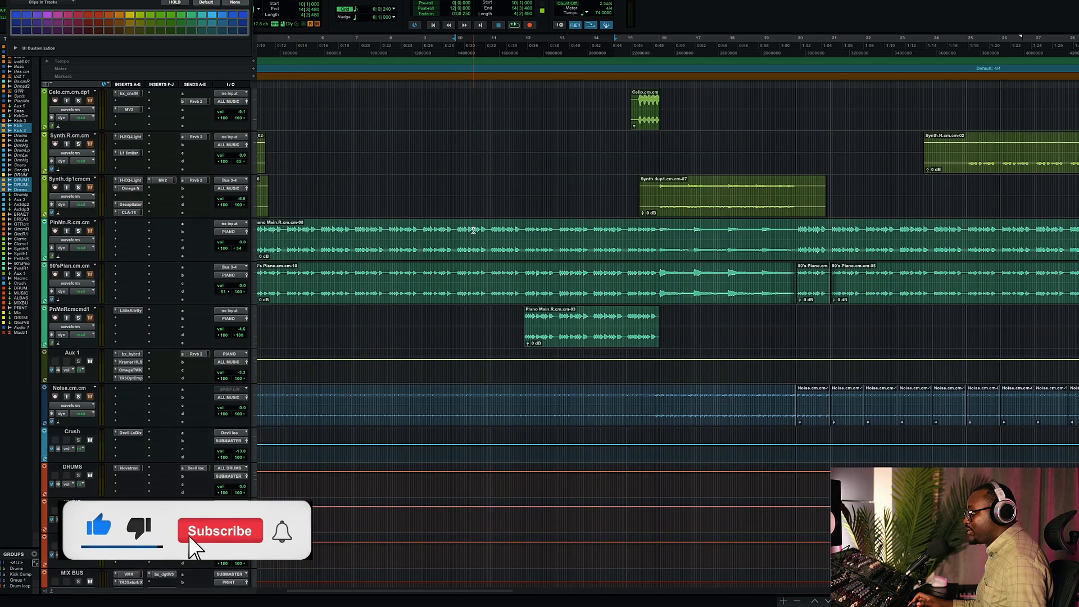
scroll(473, 230, "down", 4)
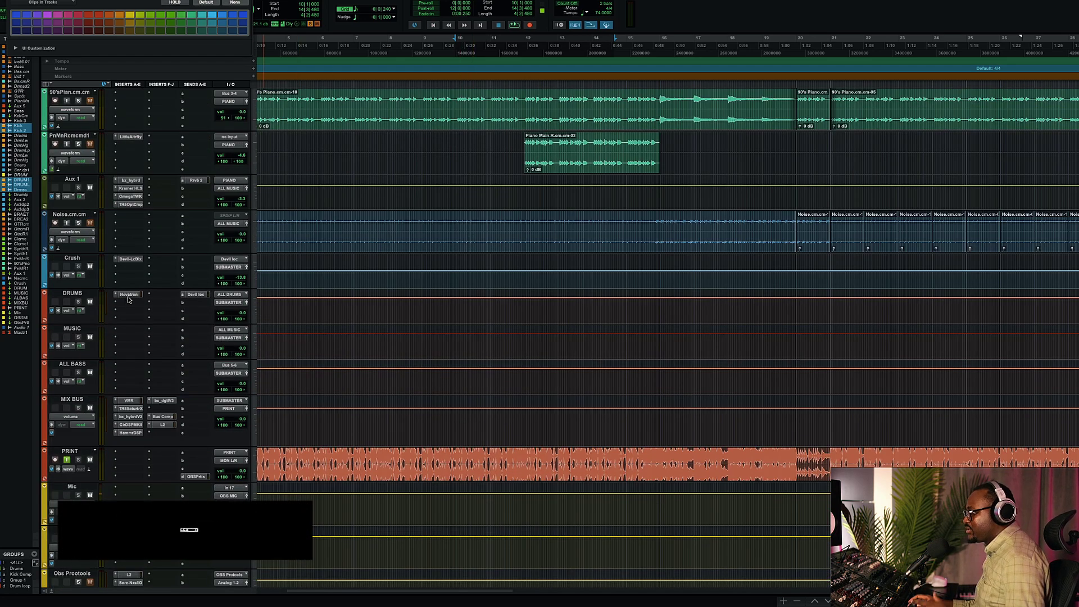
left_click(559, 172)
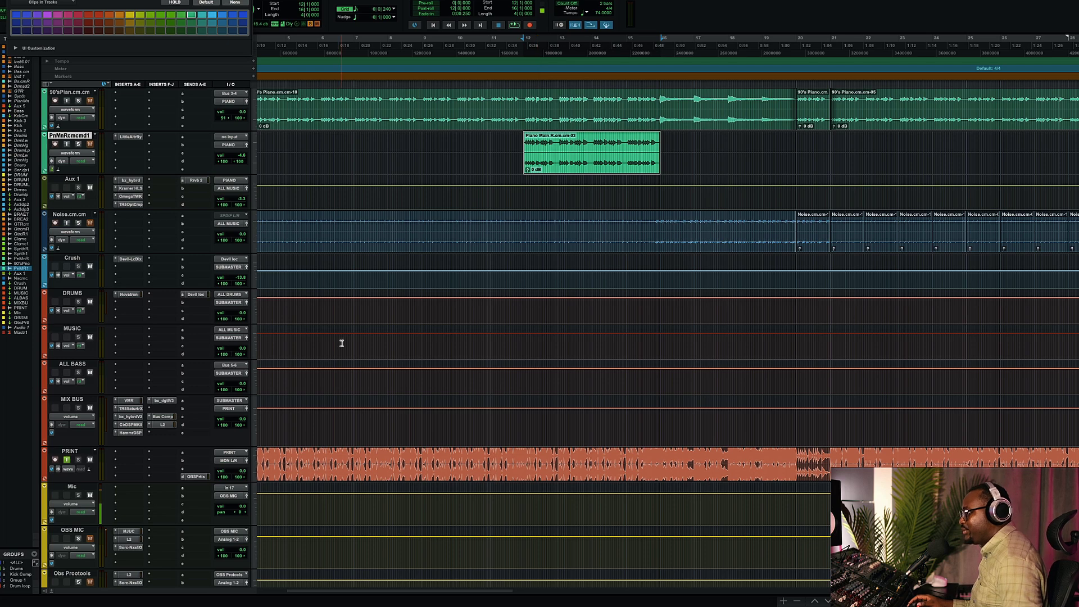
Show the DRUMS track's Devil loc send window together with its Novatron compressor insert.
left_click(130, 296)
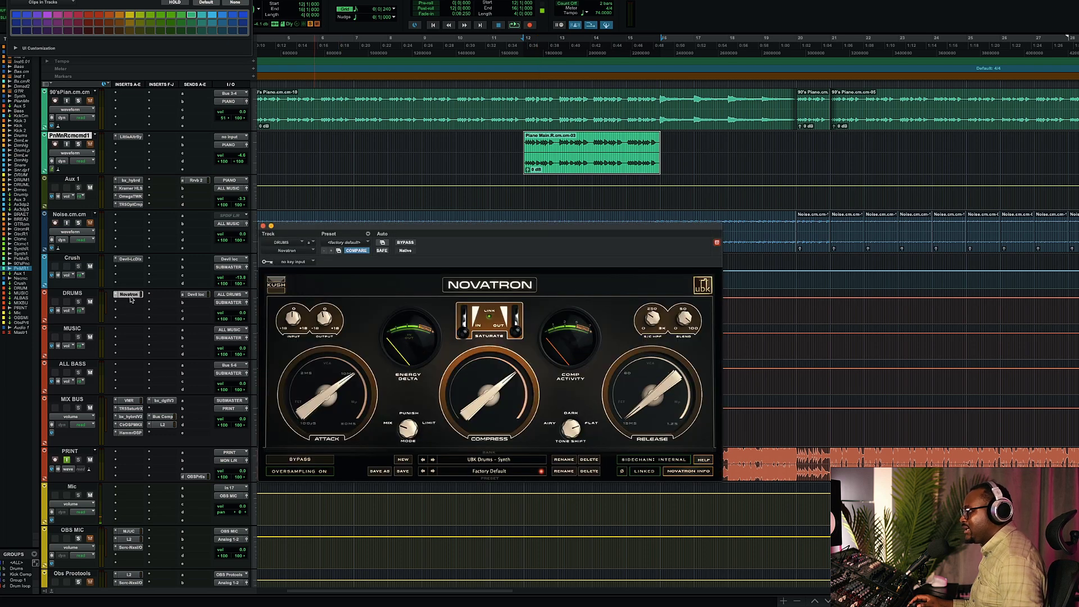
left_click(199, 295)
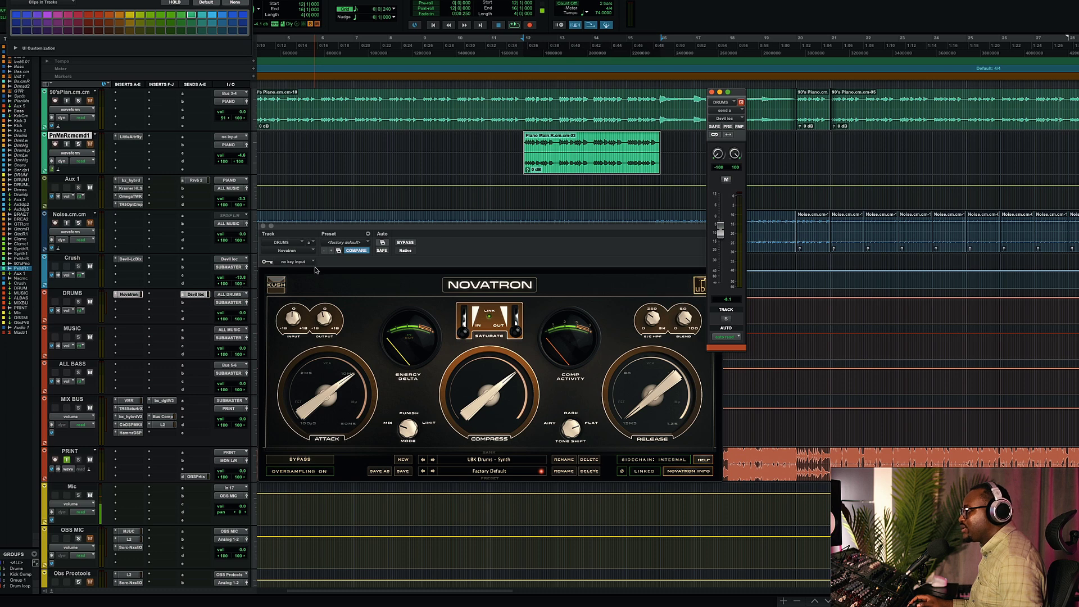
left_click(262, 226)
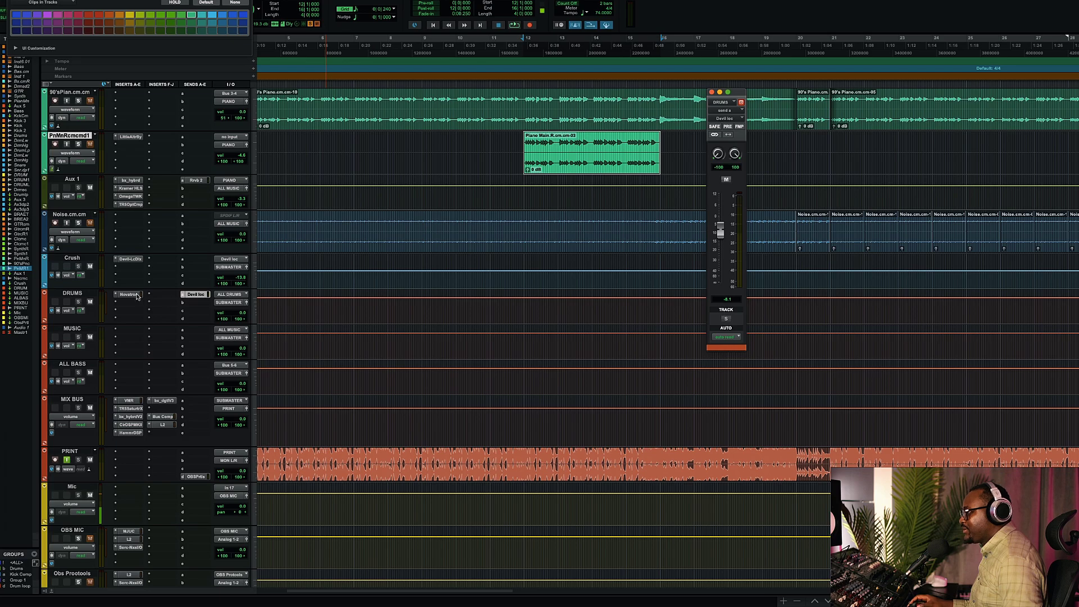
left_click(129, 295)
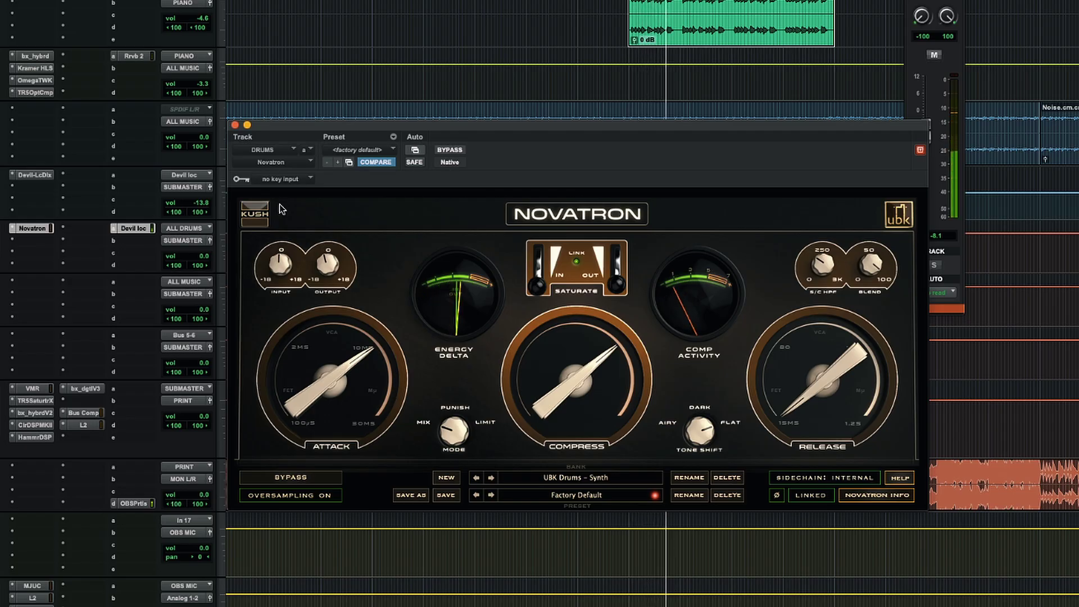
Compare the drum bus with Novatron bypassed and active during playback, and close the compressor window.
left_click(450, 150)
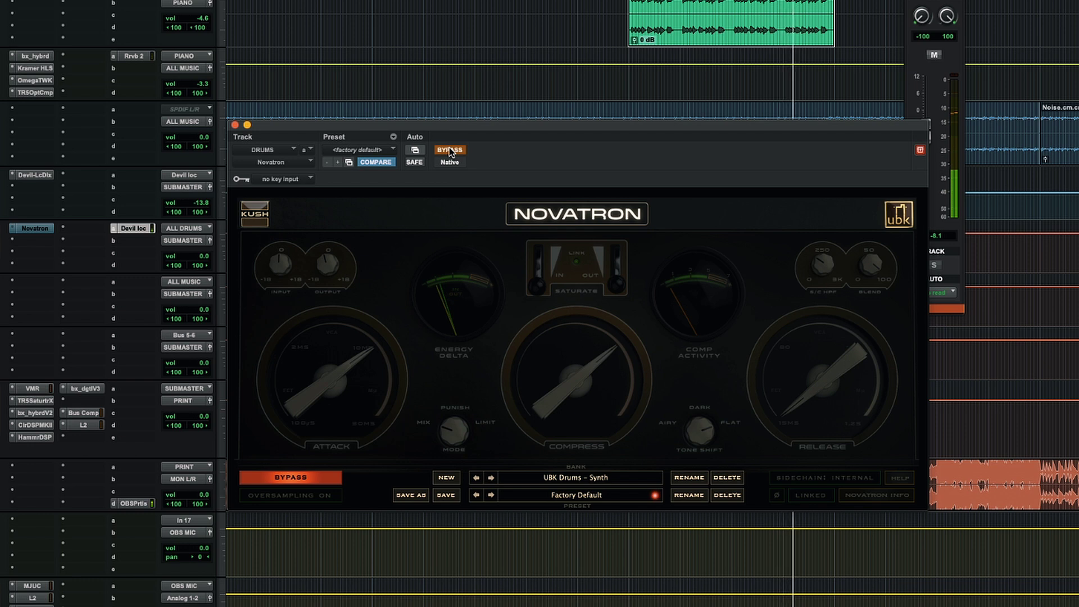
left_click(450, 150)
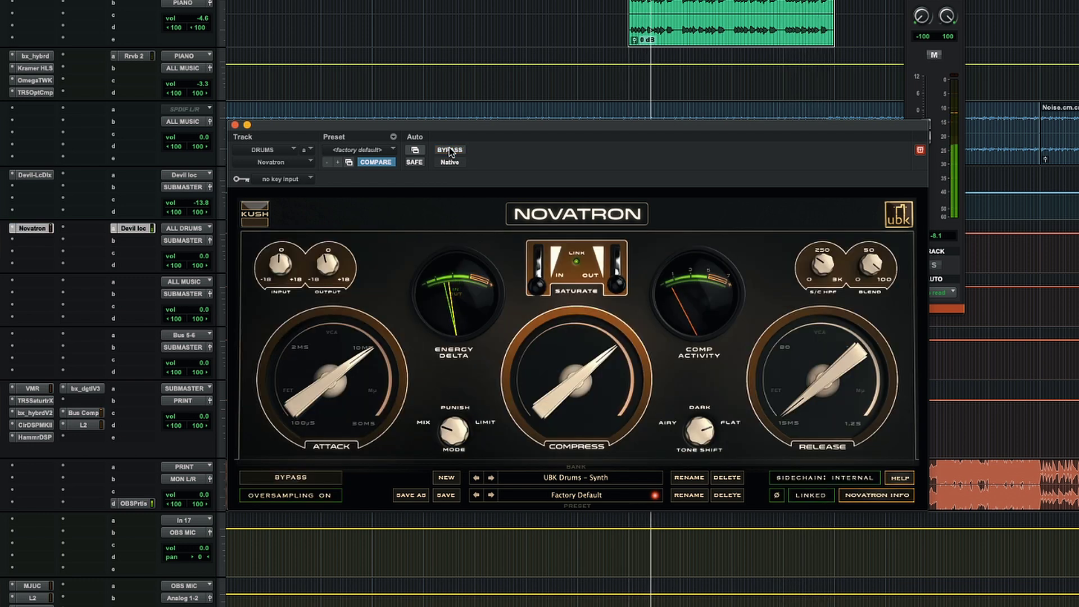
left_click(450, 150)
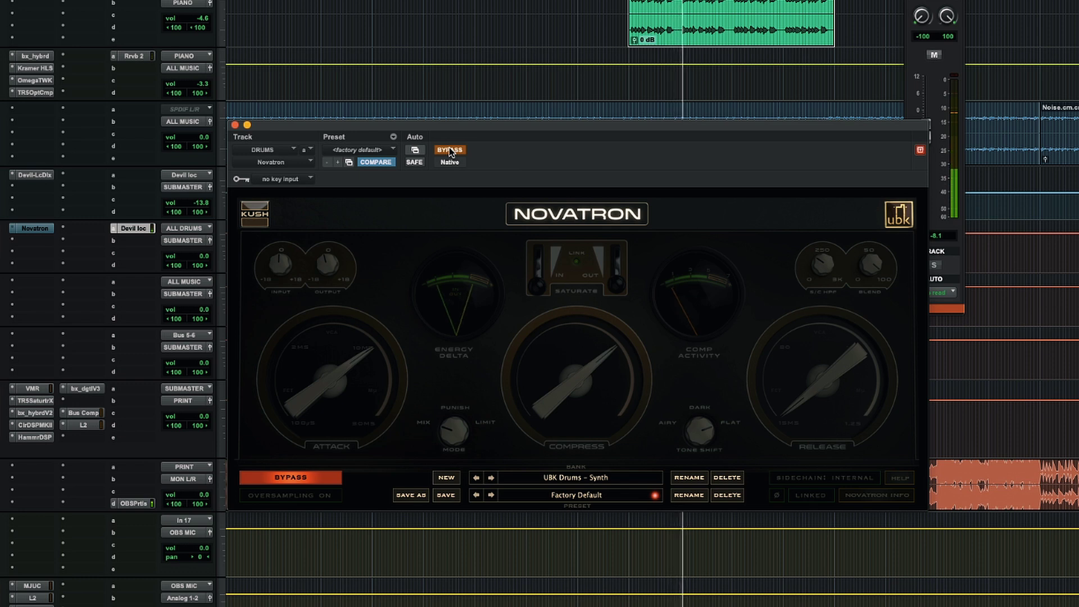
left_click(450, 150)
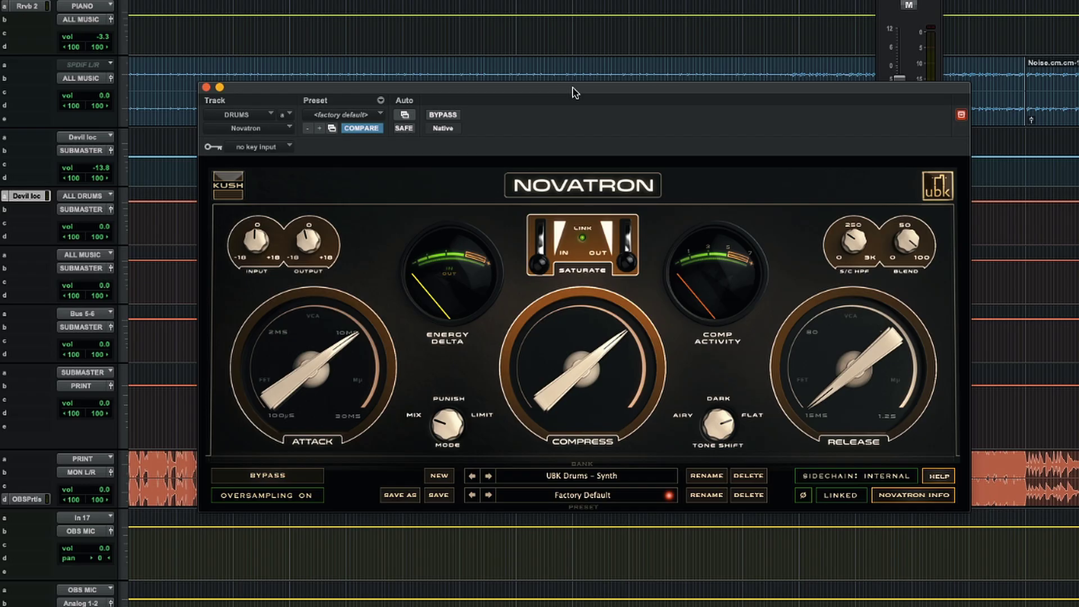
key("space")
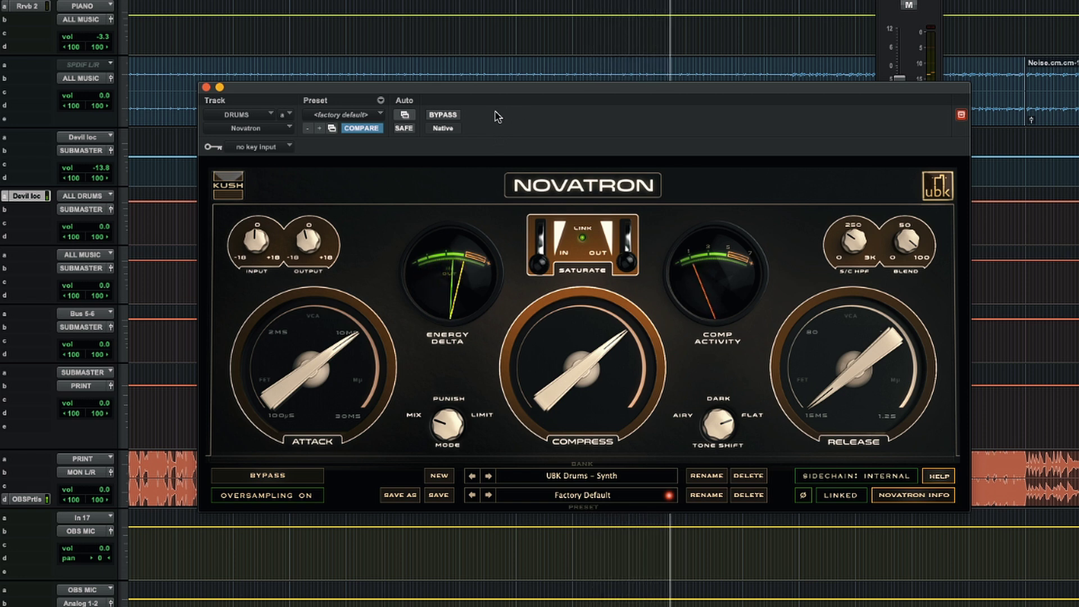
left_click(449, 116)
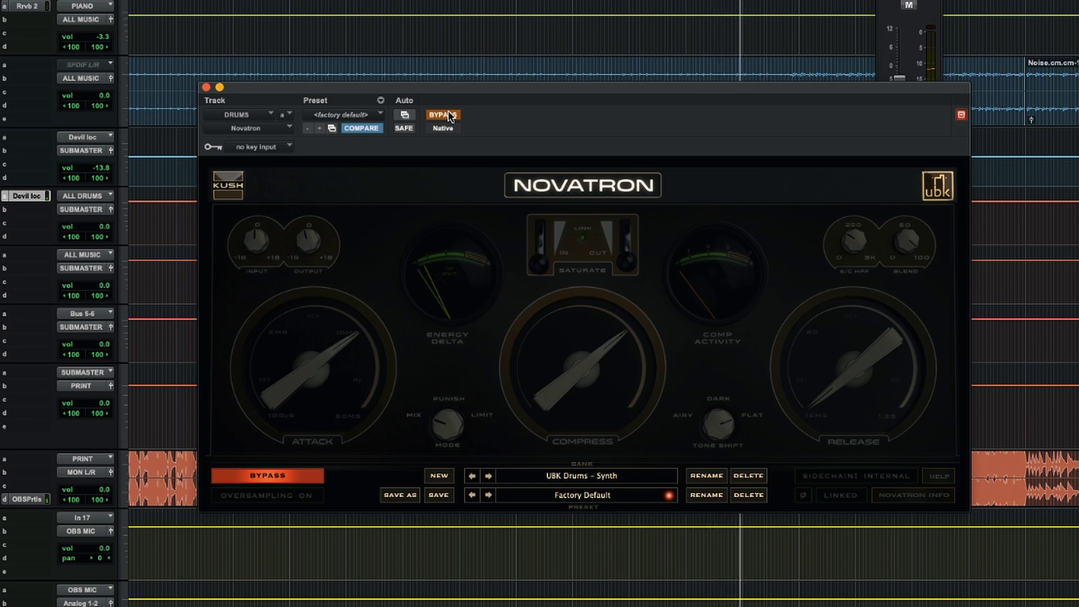
left_click(449, 115)
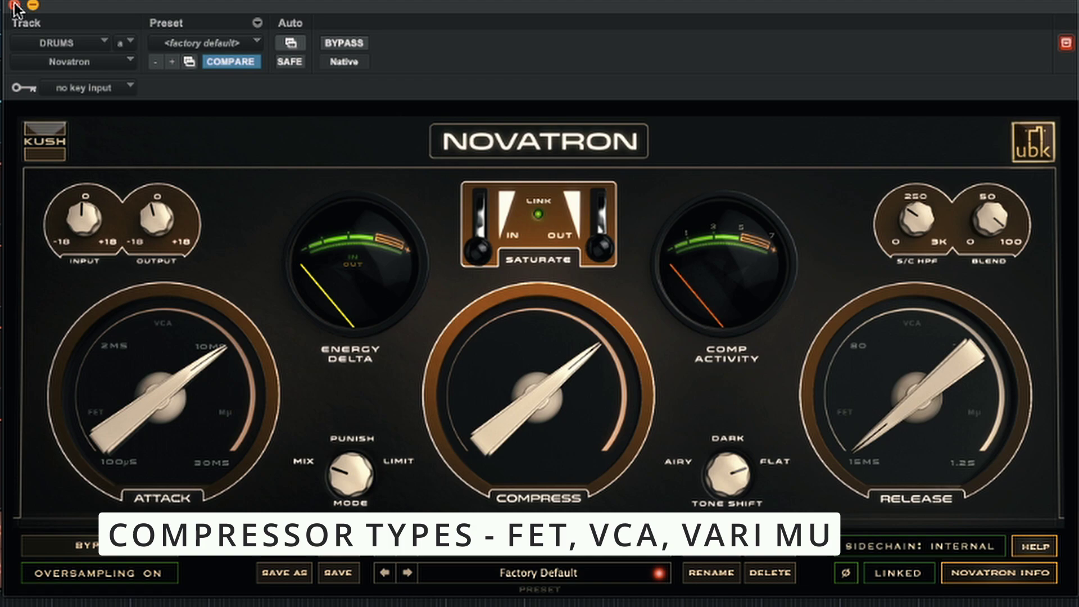
left_click(14, 6)
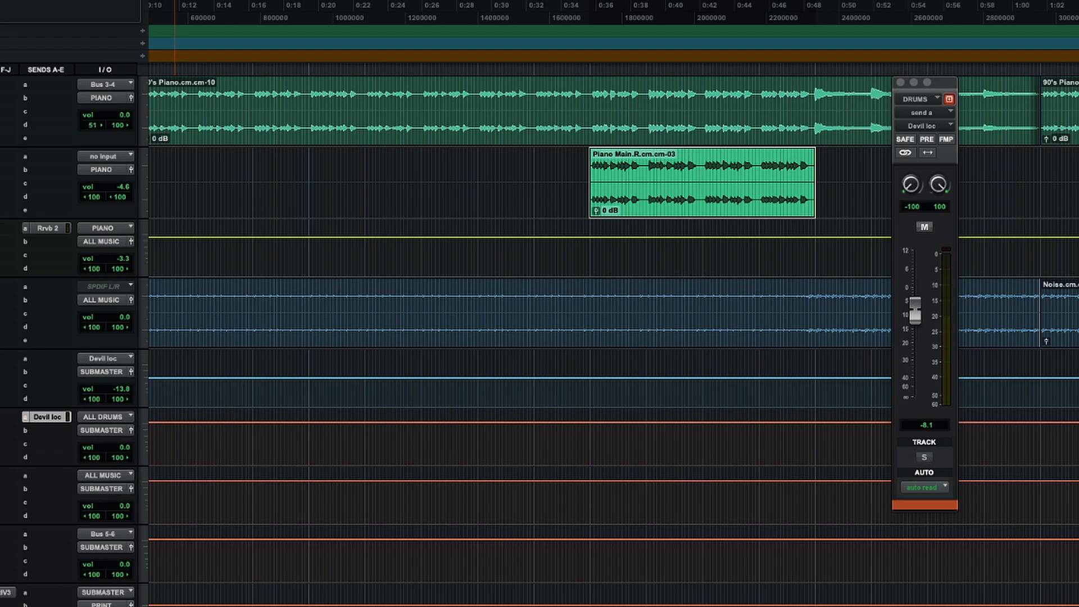
Open the Devil-Loc Deluxe insert on the Crush track and move its window clear of the track controls.
left_click(129, 259)
left_click_drag(342, 311, 308, 187)
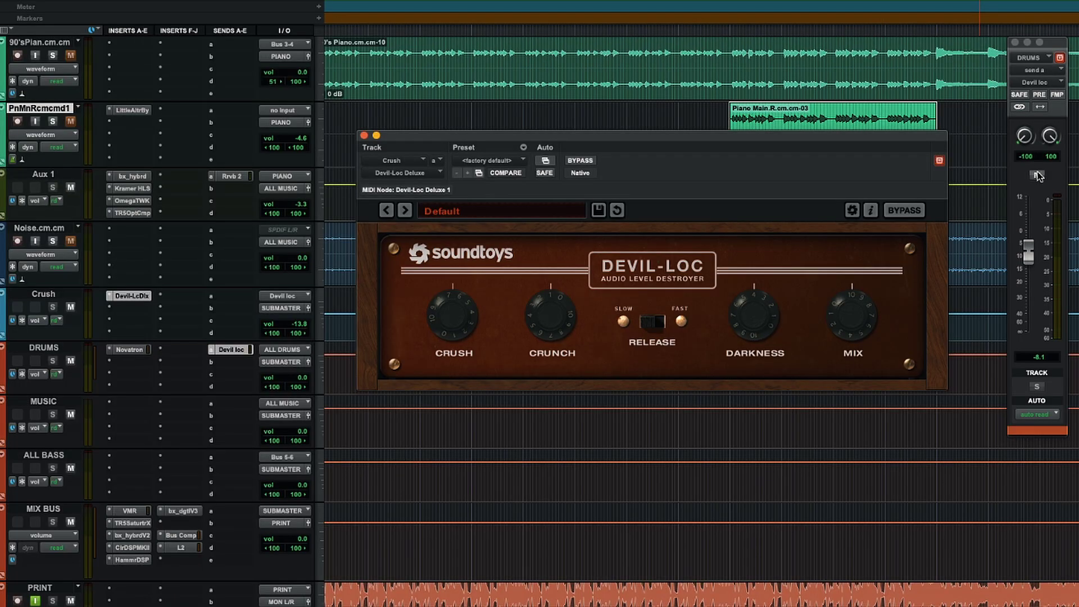
Play the section and compare the drums with the DRUMS track's Devil loc send muted and unmuted, leaving it unmuted.
left_click(965, 198)
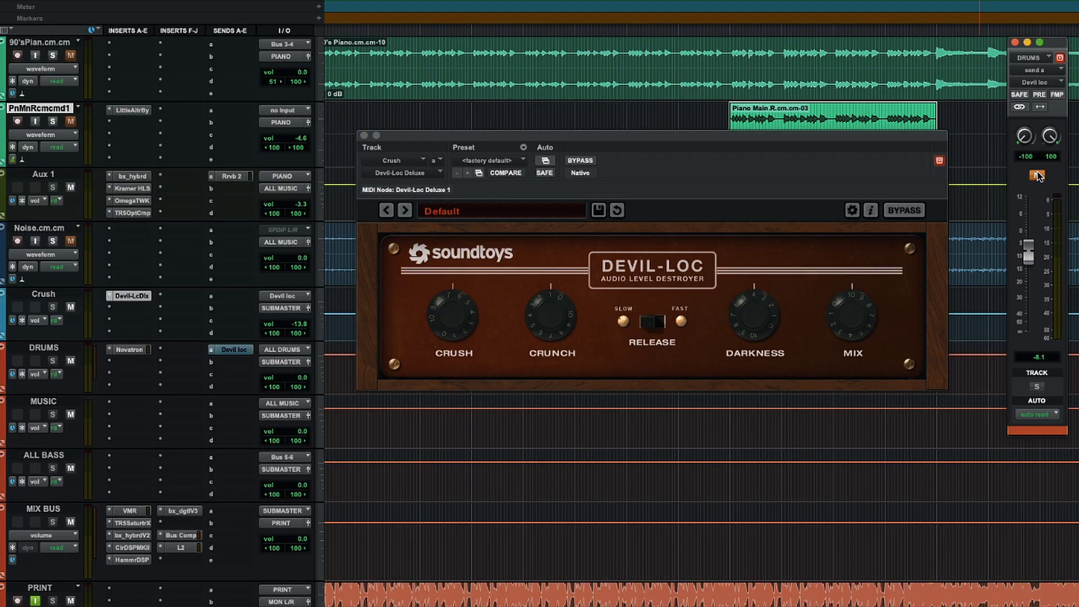
key("space")
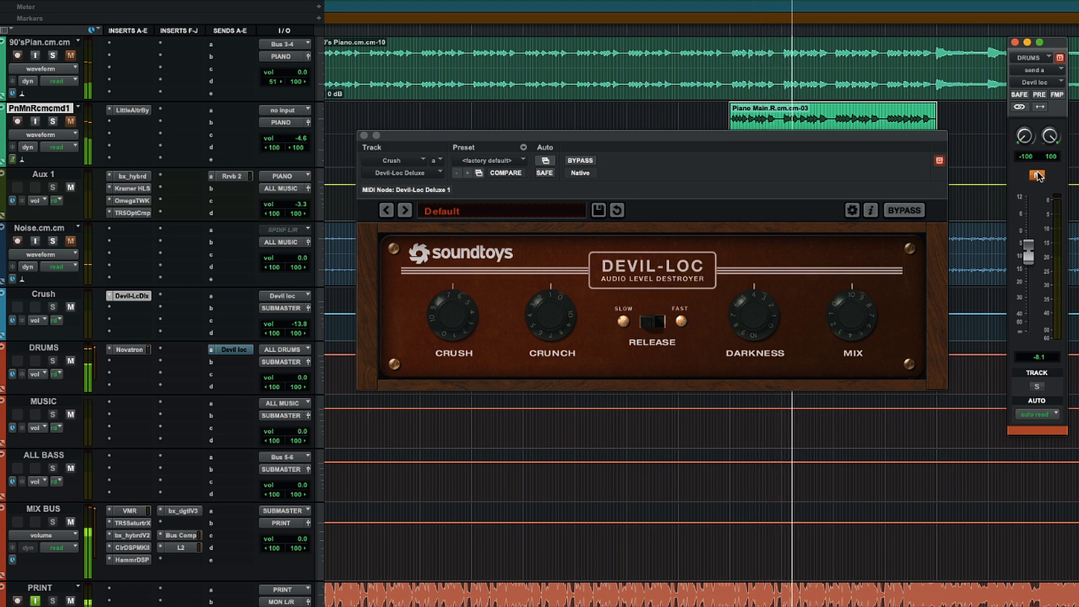
left_click(1037, 176)
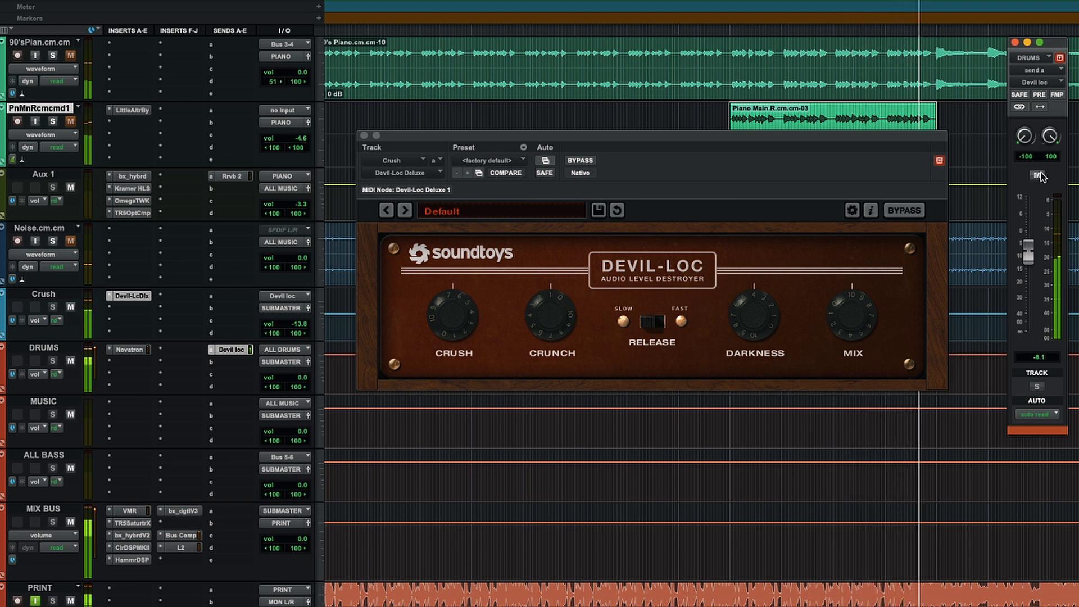
left_click(1036, 175)
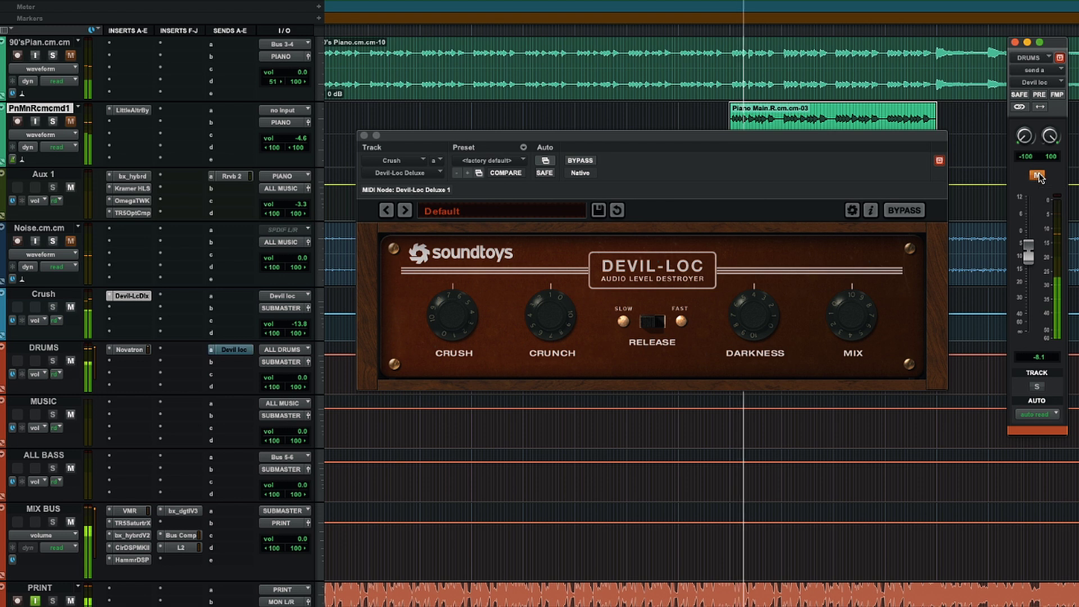
left_click(1036, 175)
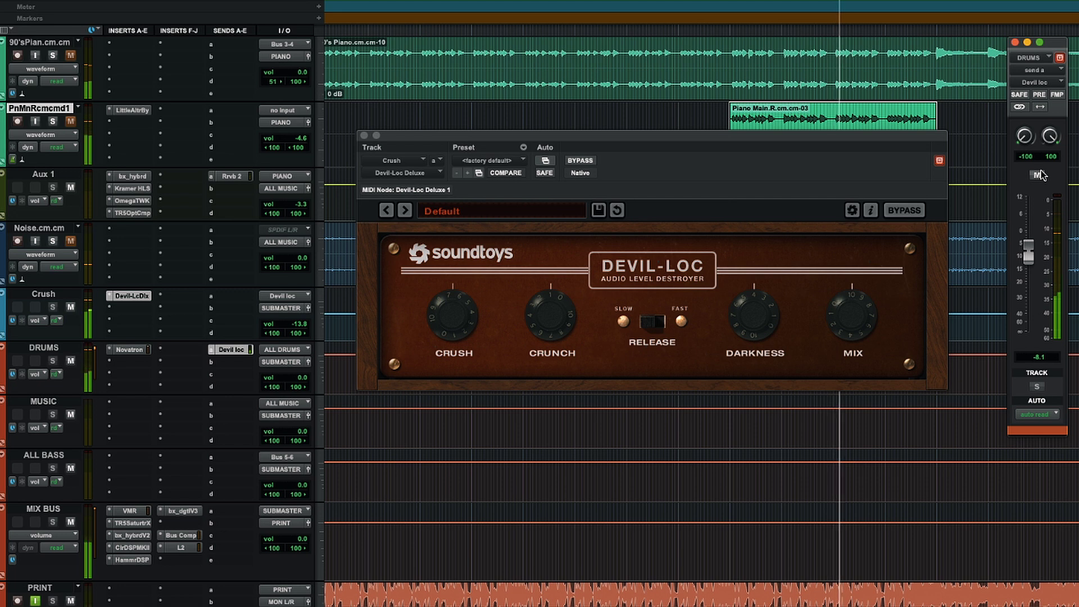
key("space")
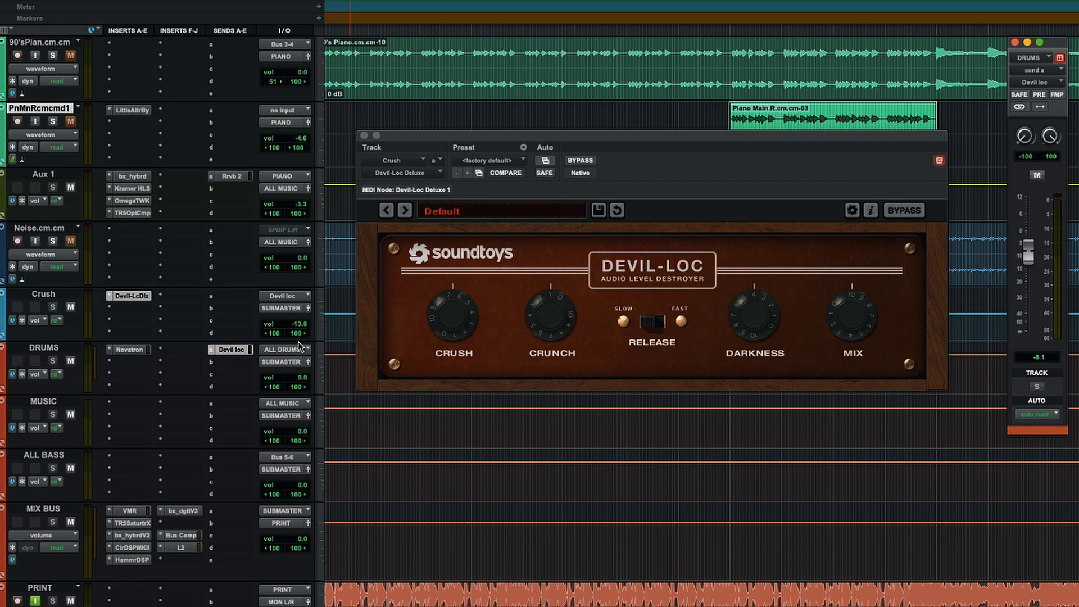
Select the Crush track.
left_click(62, 294)
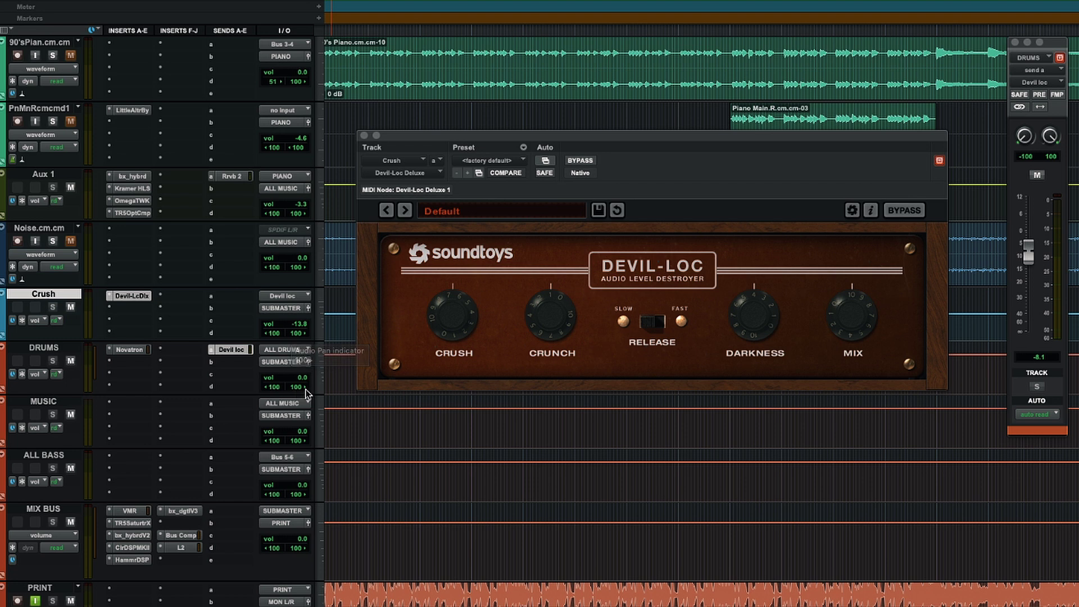
Play the section, raise the Crush track's volume to -6.6 dB, and compare the drums with the Devil loc send muted and unmuted.
left_click(298, 328)
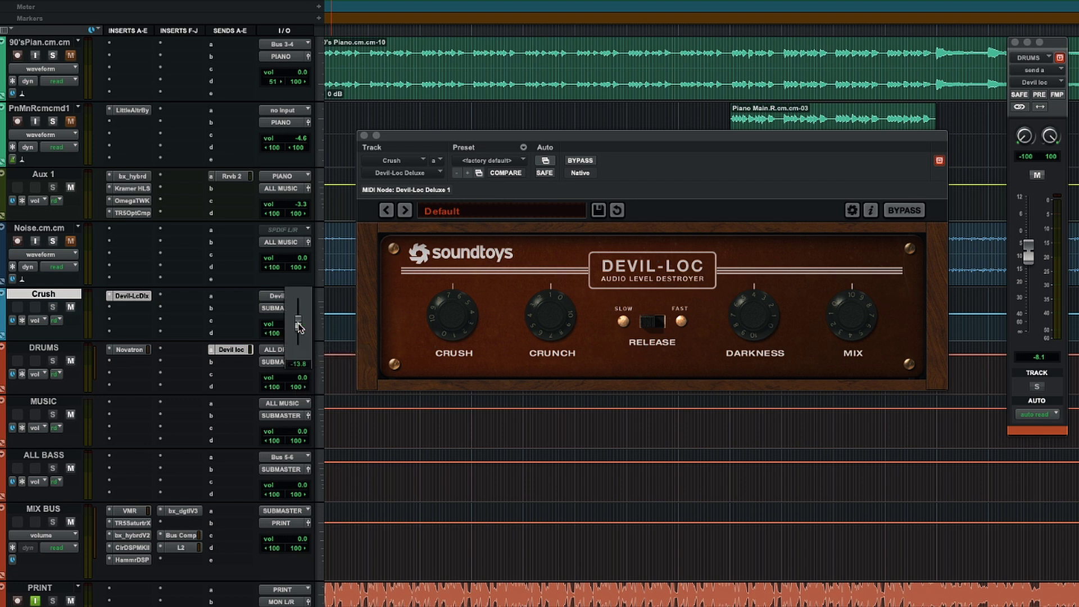
key("space")
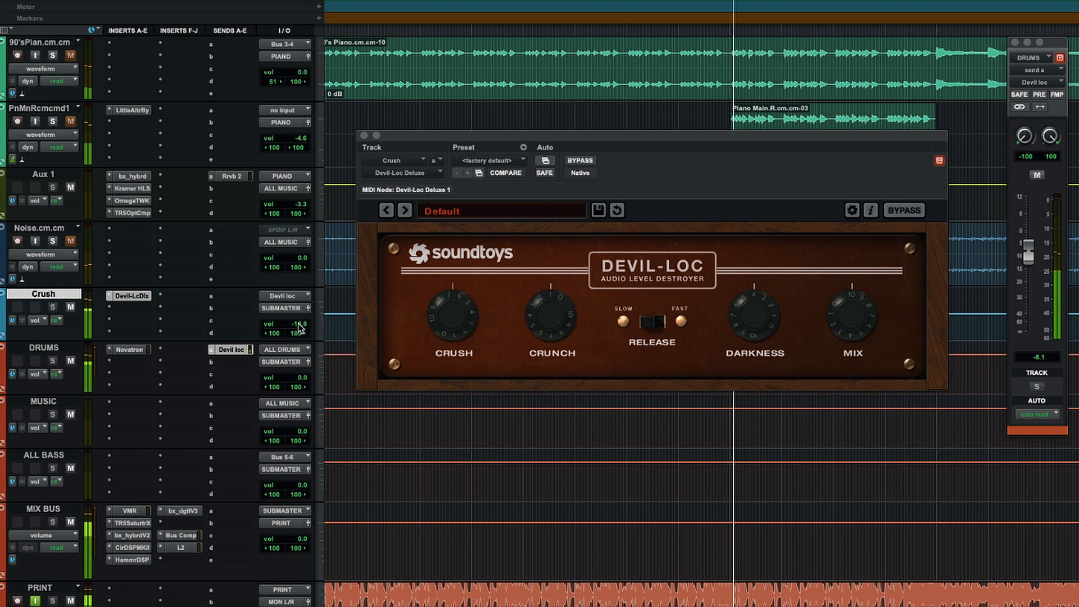
left_click_drag(298, 324, 299, 320)
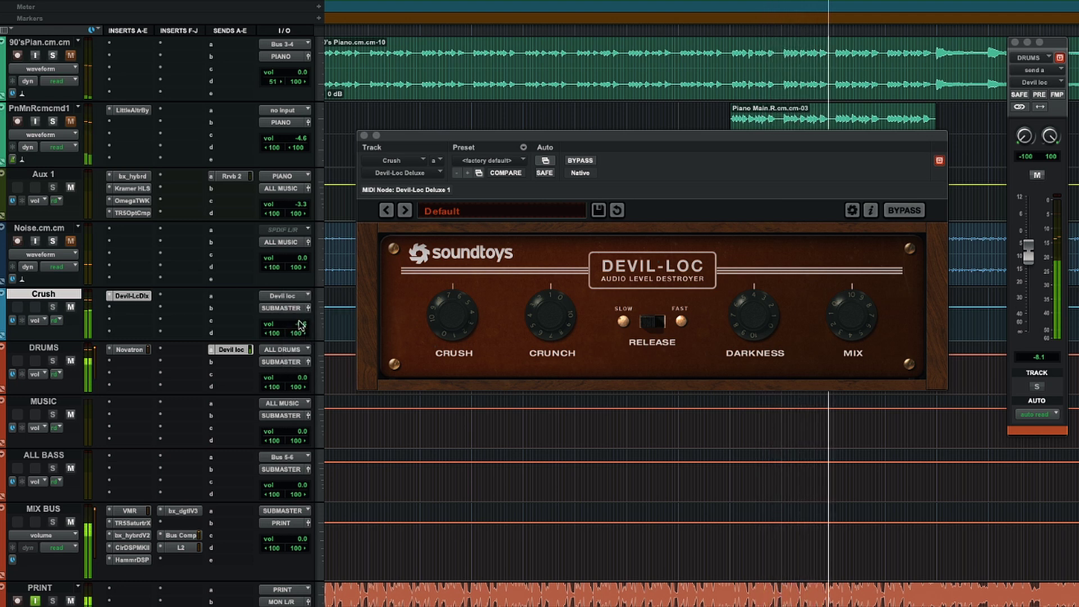
left_click(1037, 176)
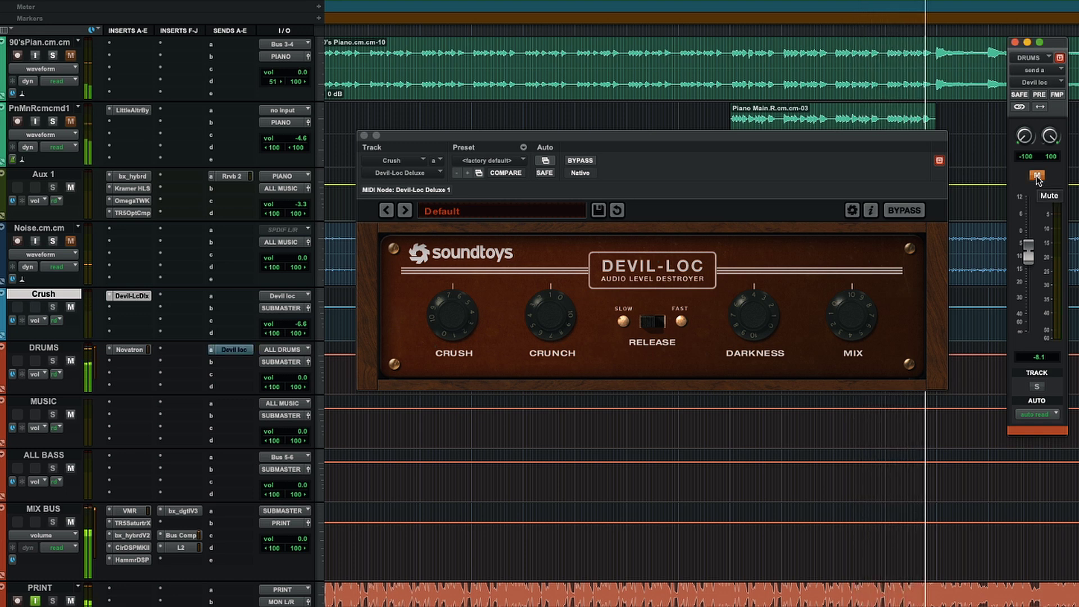
left_click(1037, 176)
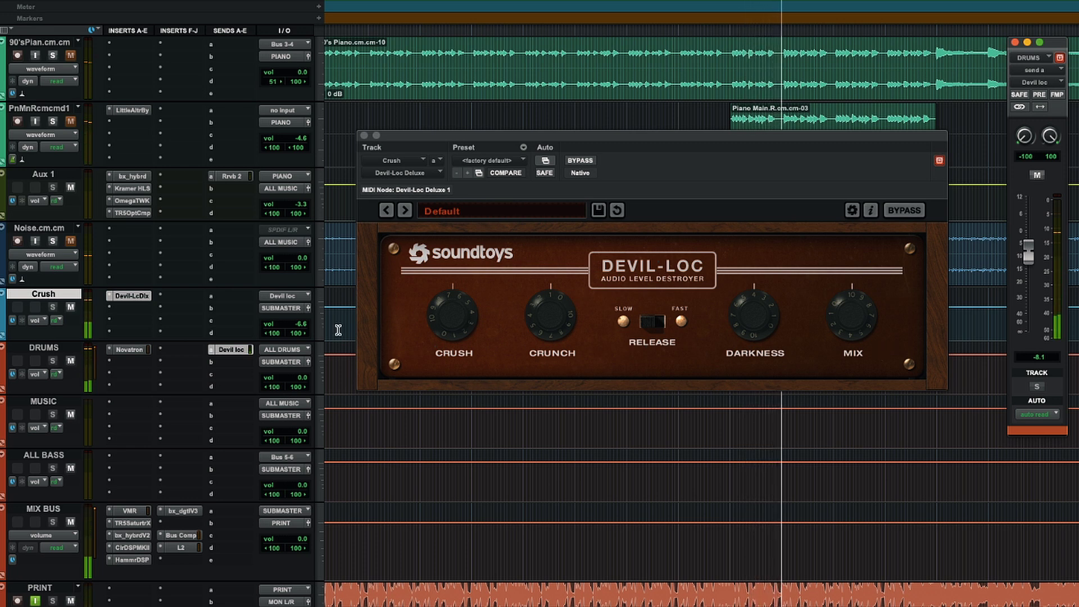
Lower the Crush track's volume to -13.2 dB and review Devil-Loc's Crush and Darkness controls.
left_click(300, 325)
left_click_drag(299, 326, 299, 332)
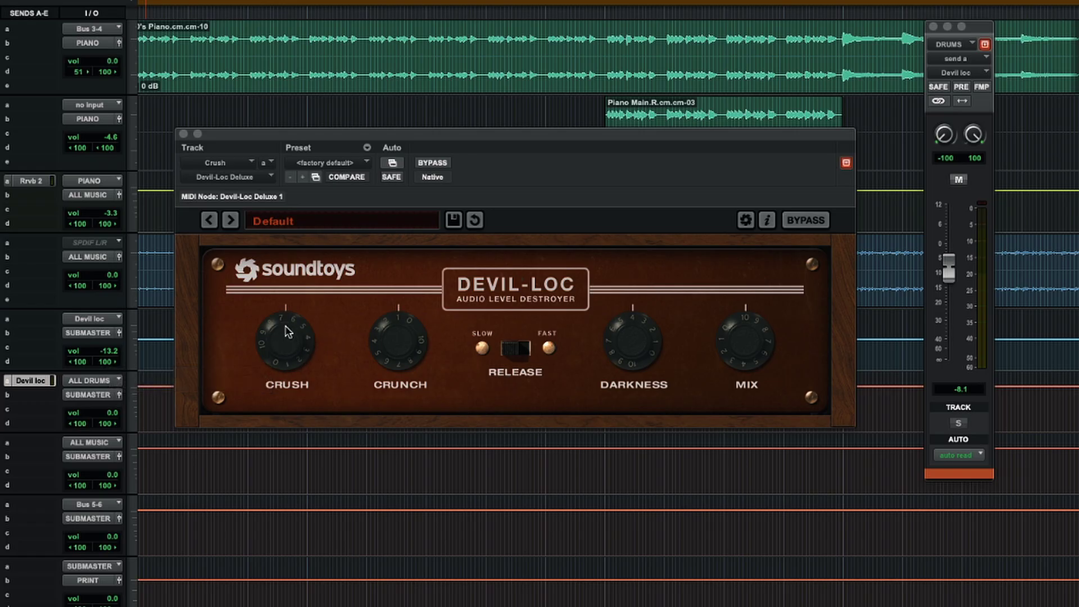
left_click_drag(286, 332, 291, 338)
mouse_move(638, 335)
left_mouse_down()
mouse_move(633, 382)
mouse_move(633, 332)
left_mouse_up()
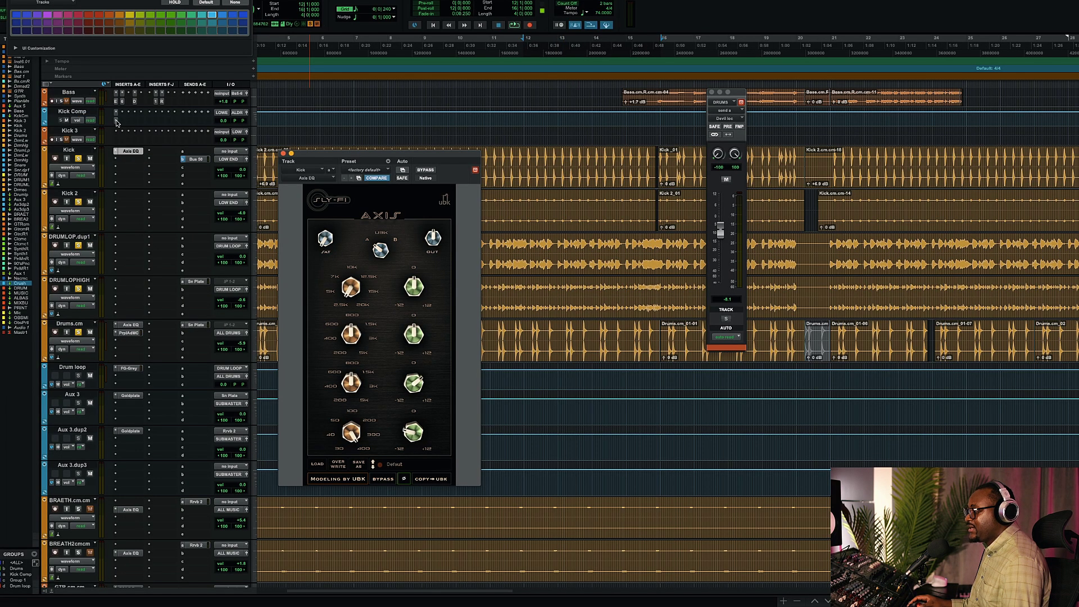
Open the PuigTec EQP1A insert on the Kick Comp track, move its window clear to view the settings, and close it.
left_click(118, 123)
left_click_drag(317, 153, 373, 201)
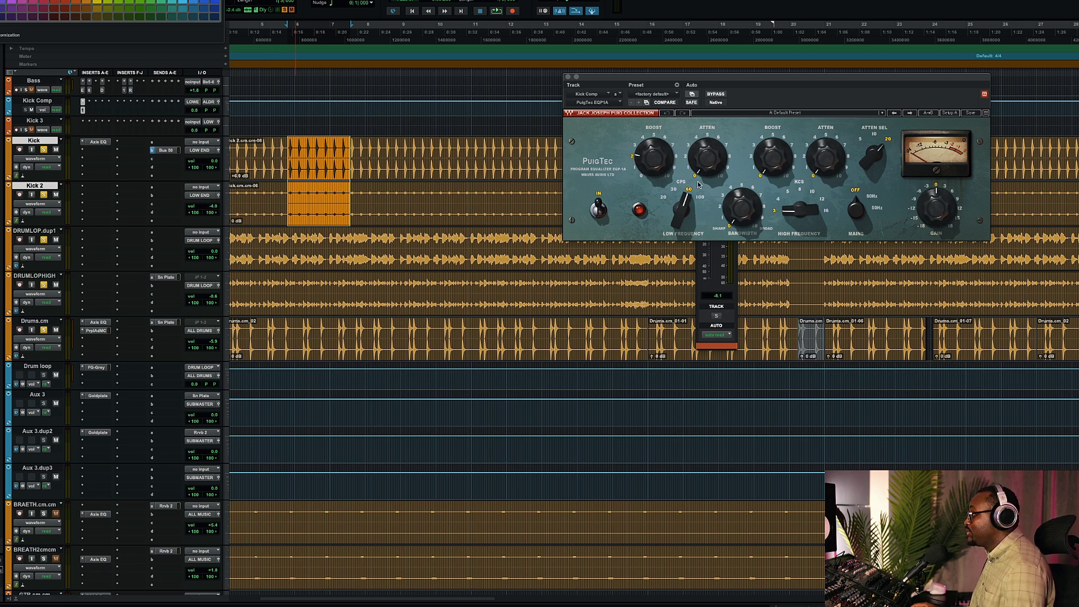
left_click(568, 76)
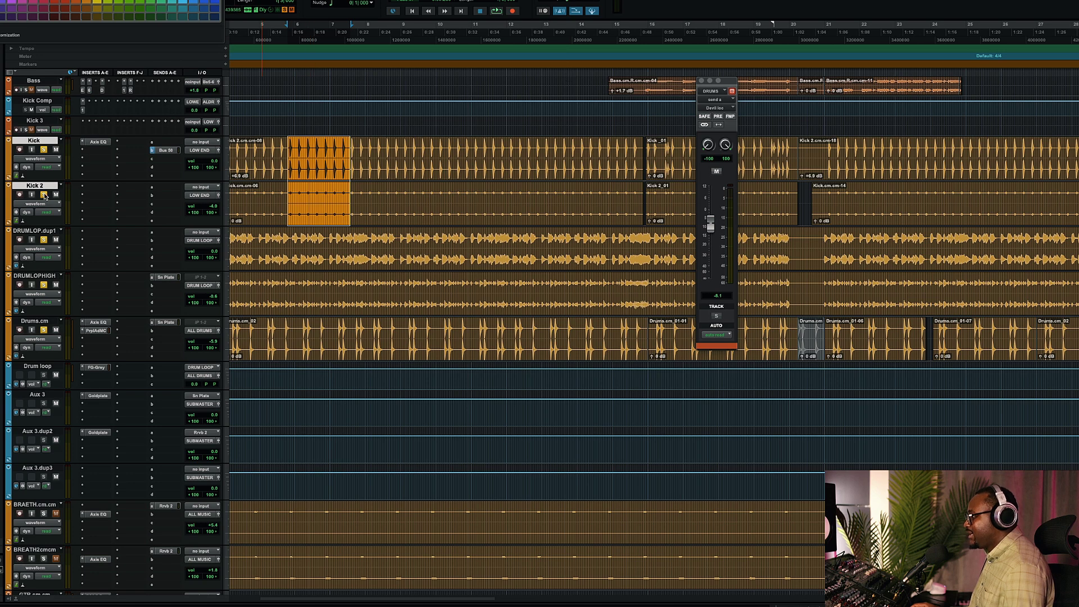
Solo only the Kick track and open its Axis EQ insert.
left_click(44, 150, "alt")
left_click(44, 150)
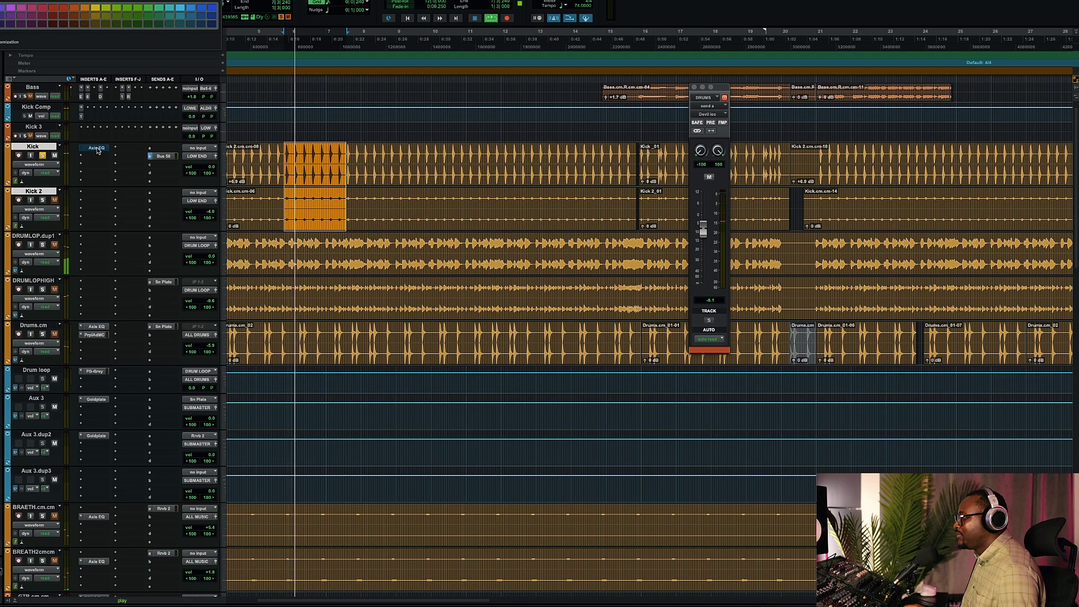
left_click(97, 148)
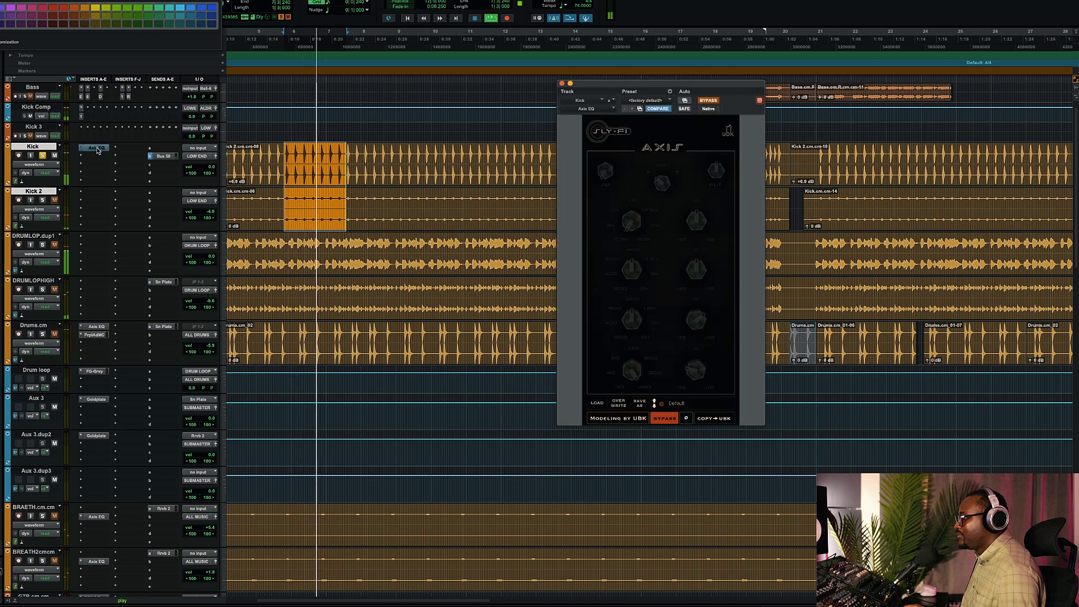
Compare the soloed kick with Axis EQ active and bypassed during playback, leaving the EQ active.
left_click(717, 100)
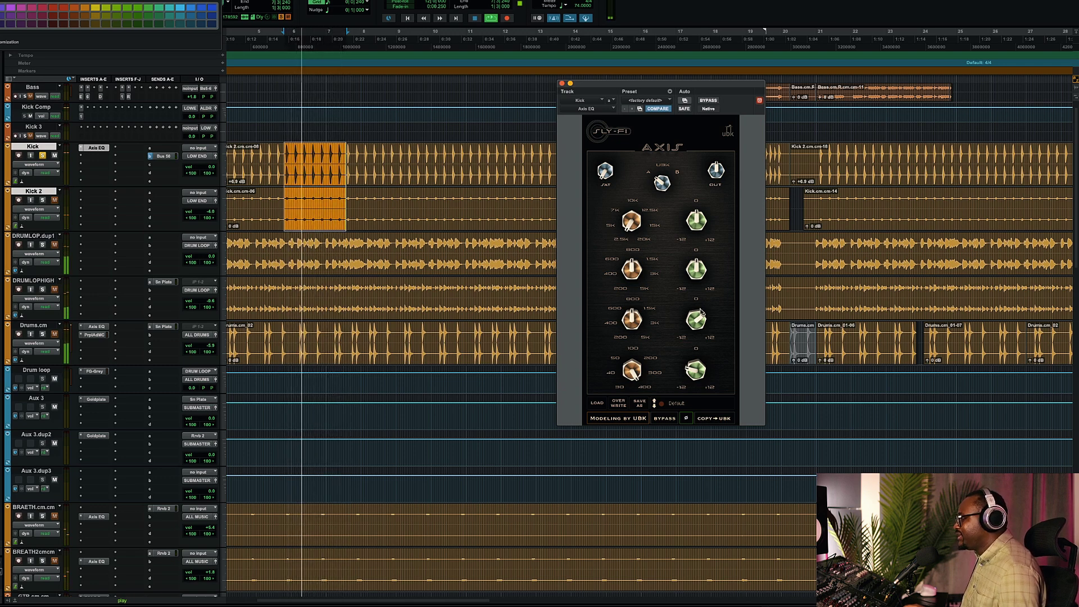
left_click(709, 100)
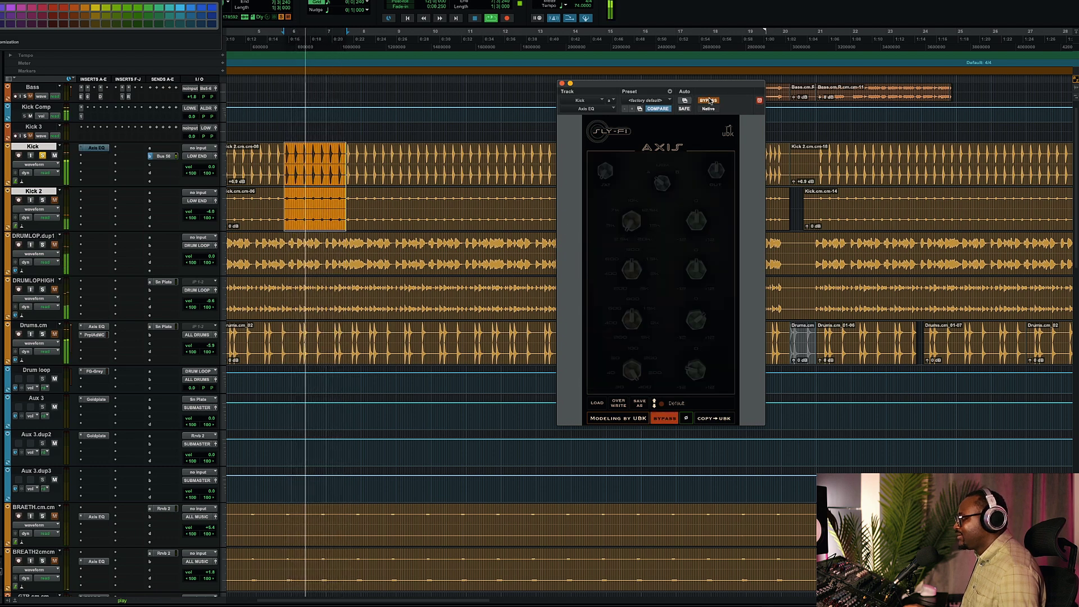
left_click(708, 100)
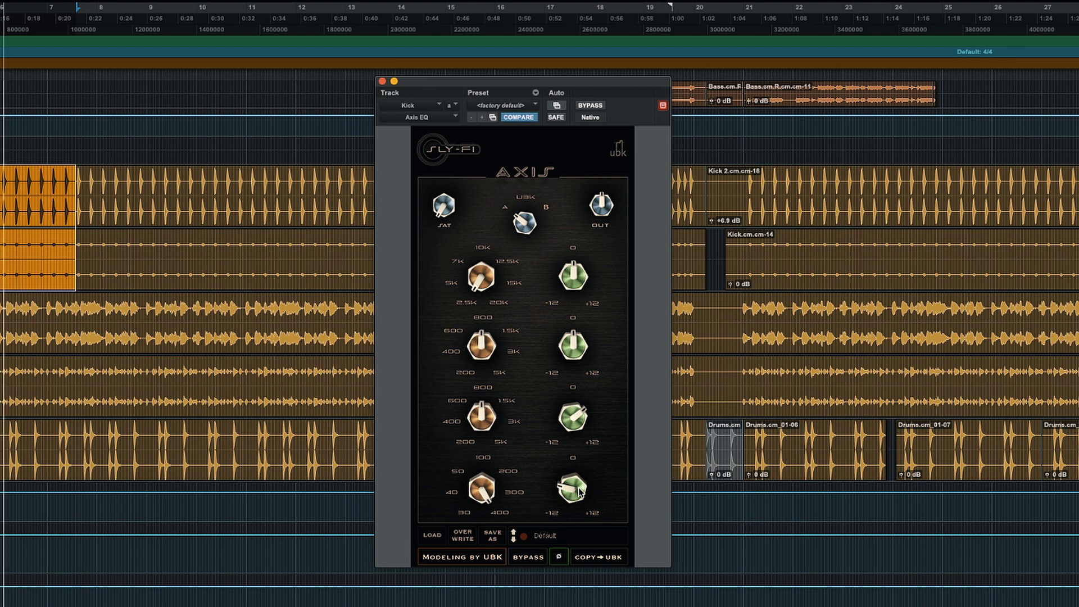
Boost the third band's gain in the kick's Axis EQ to +12 to hear its effect, and restore its moderate boost.
left_click_drag(581, 492, 591, 419)
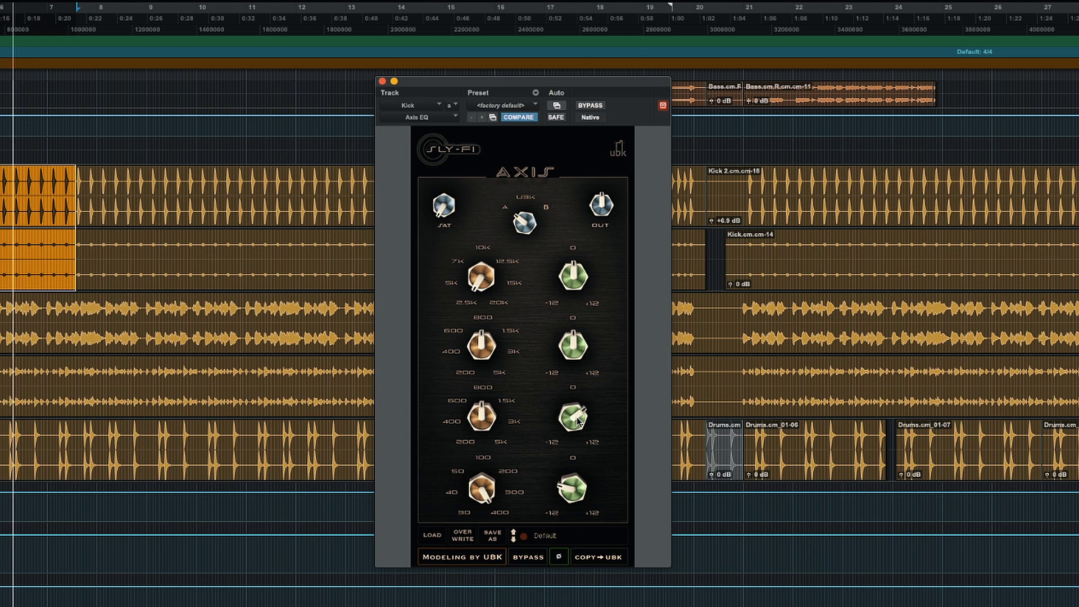
mouse_move(578, 420)
left_mouse_down()
mouse_move(577, 438)
mouse_move(571, 400)
left_mouse_up()
left_click(572, 400, "alt")
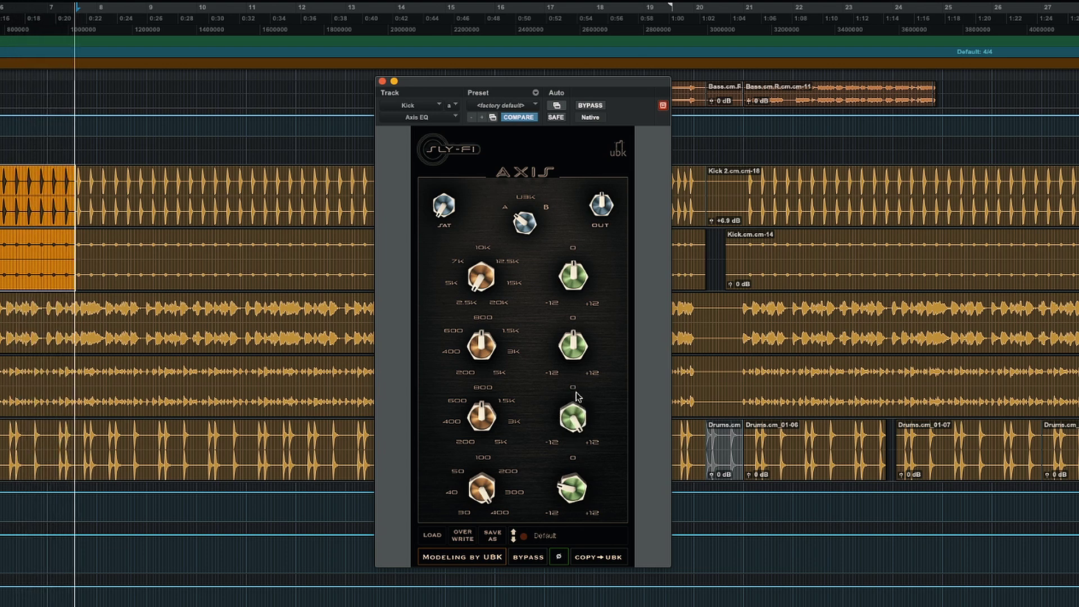
left_click_drag(573, 420, 574, 450)
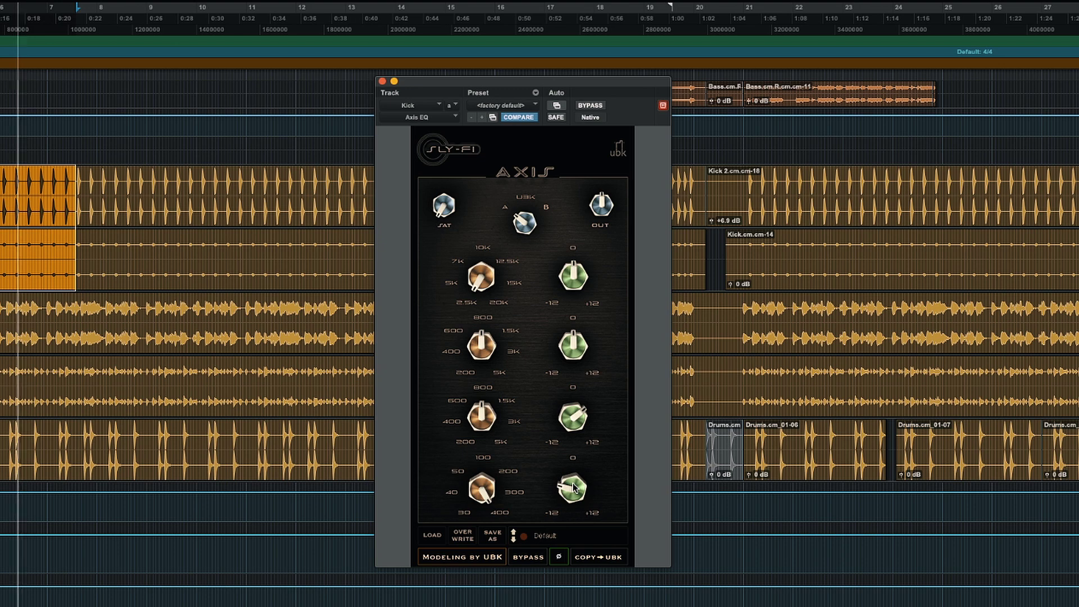
key("space")
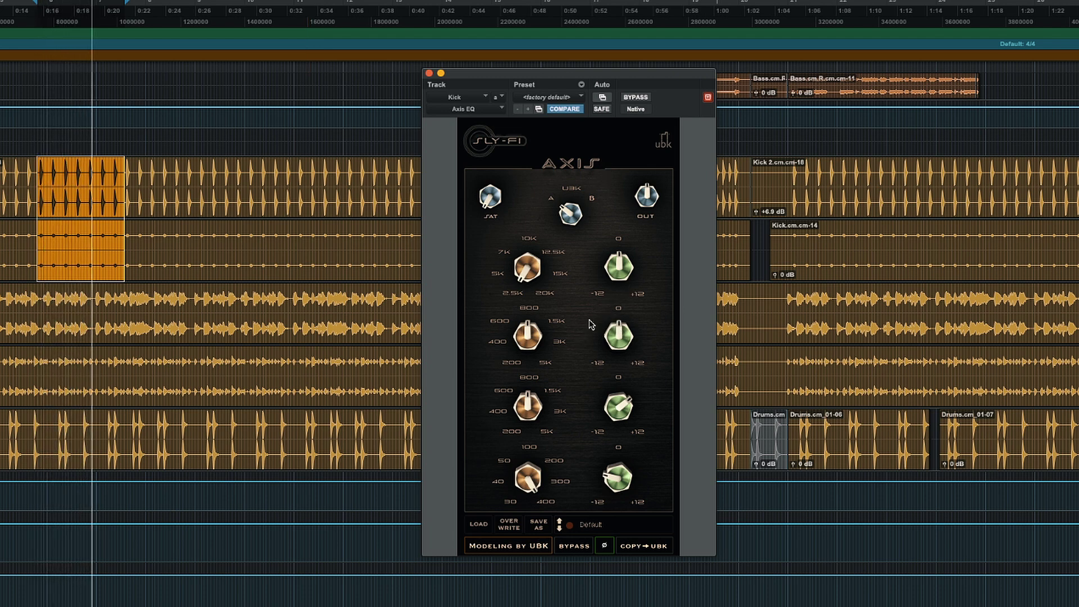
Boost the second Axis EQ band to +12, sweep its frequency up to 5K and back to about 1.5K, and return the gain to 0.
left_click_drag(521, 333, 518, 304)
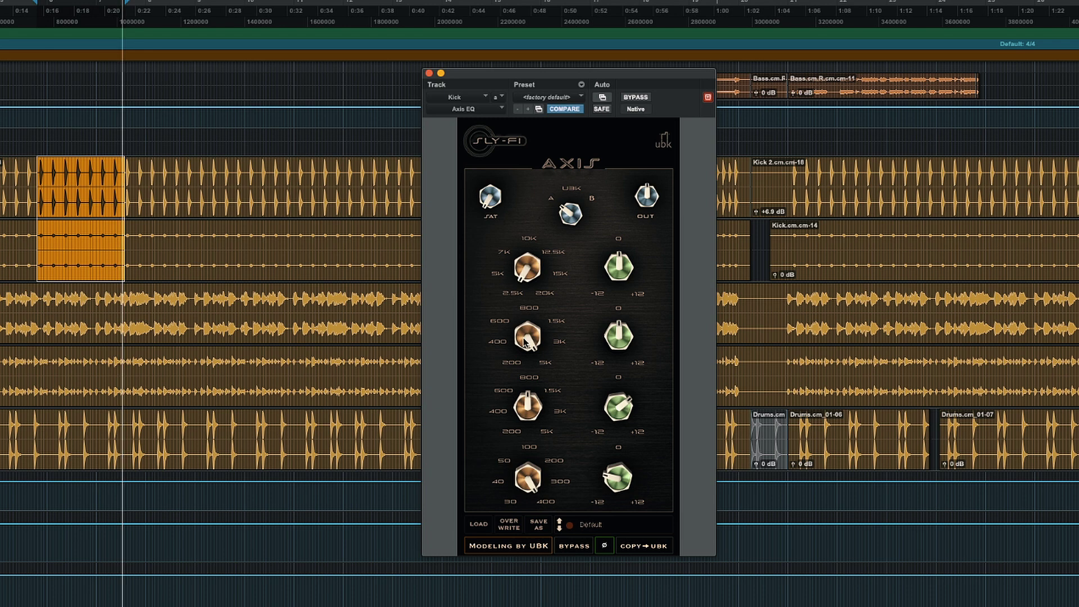
left_click_drag(604, 343, 629, 220)
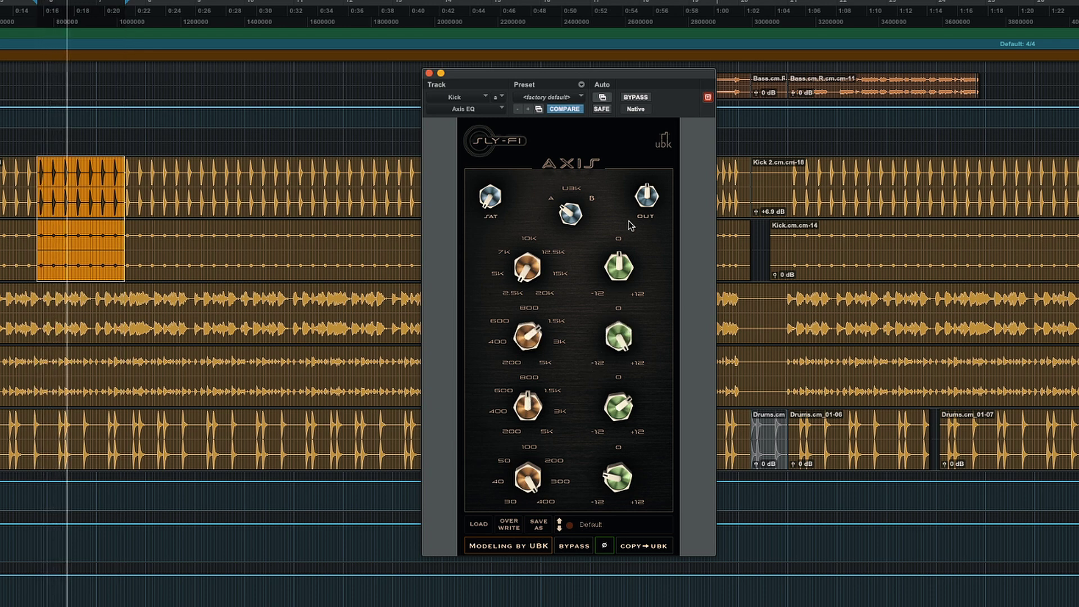
left_click_drag(530, 349, 534, 304)
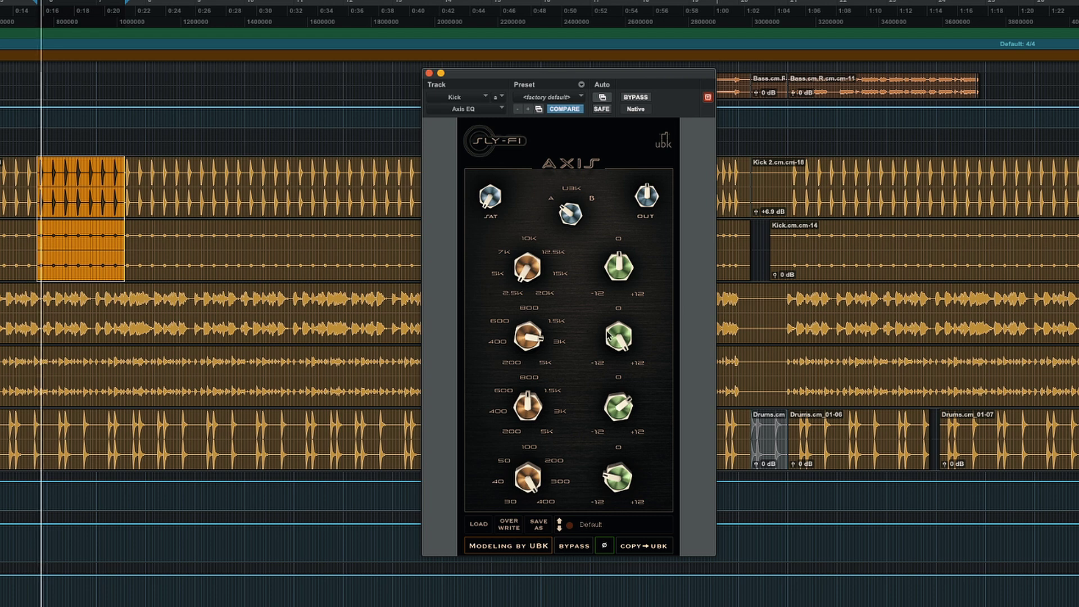
left_click_drag(529, 337, 525, 367)
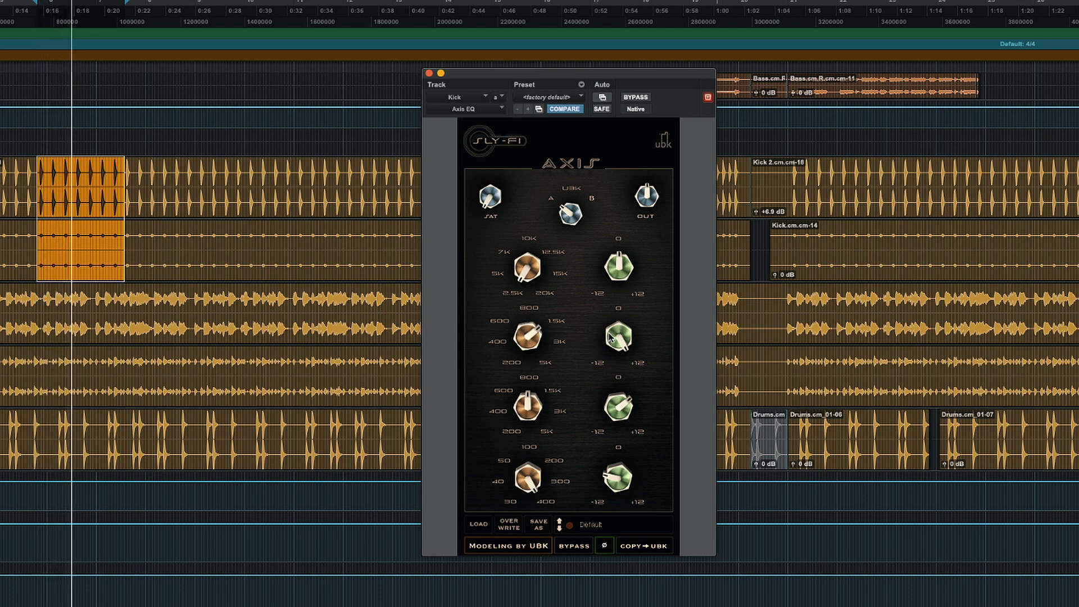
left_click_drag(611, 344, 595, 431)
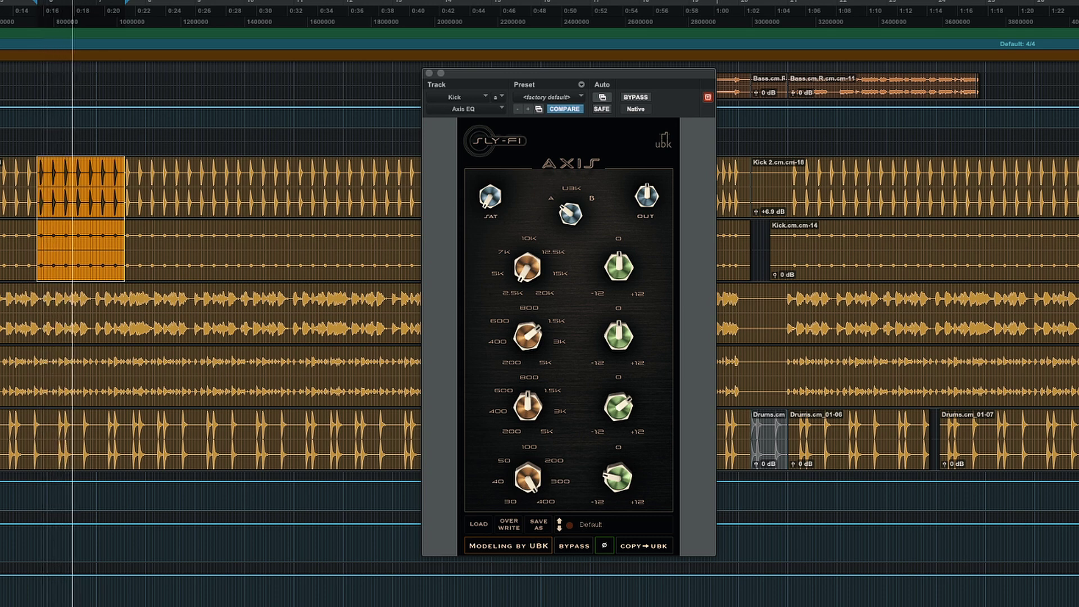
key("space")
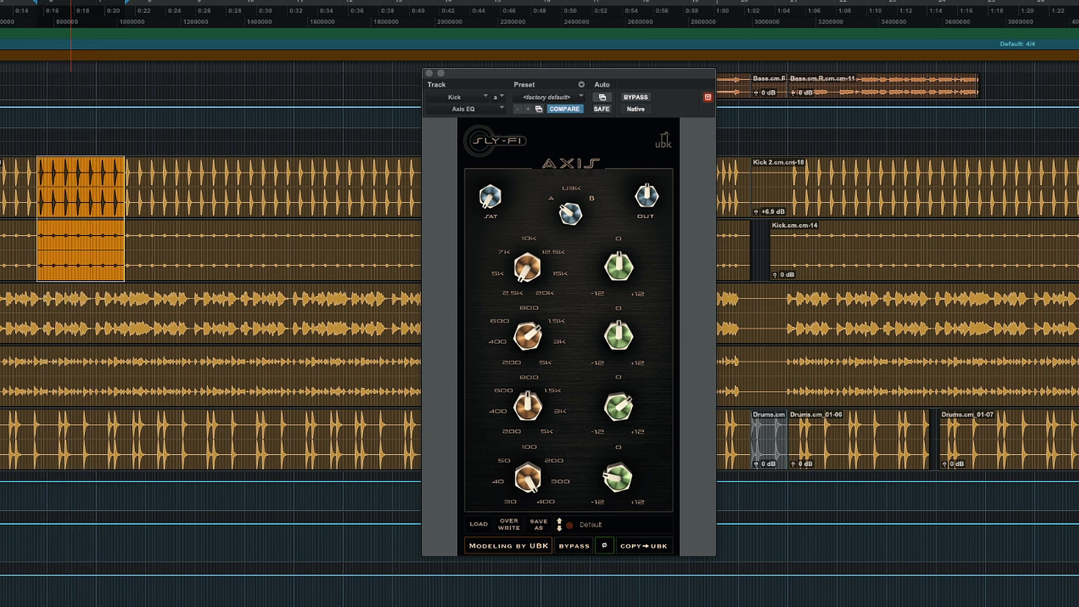
Play the kick and compare Kick Comp's PuigTec EQP1A bypassed and active, leaving it active, and close its window.
key("space")
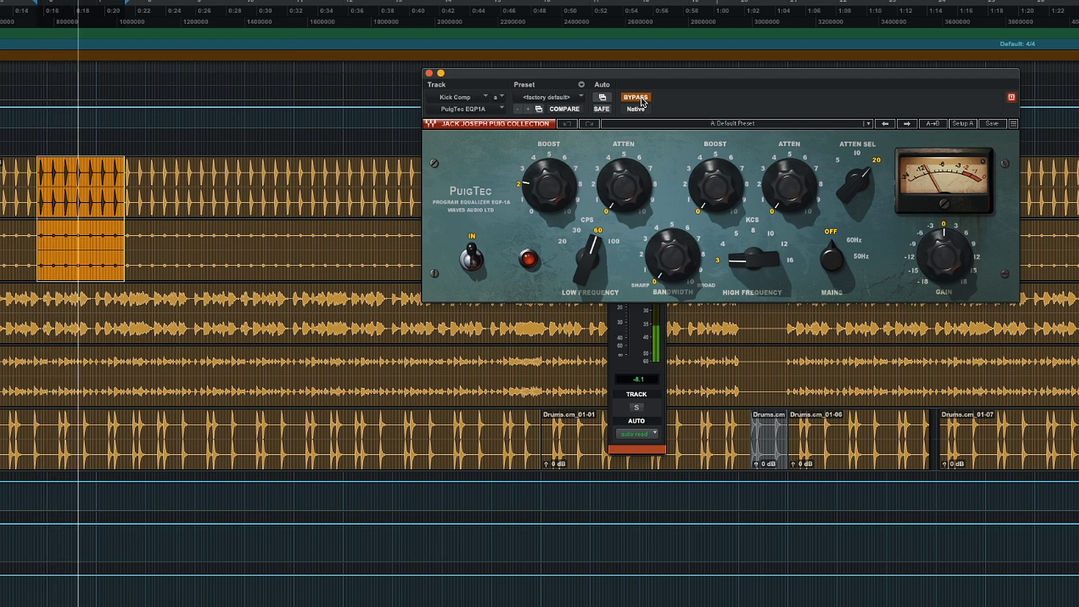
left_click(640, 99)
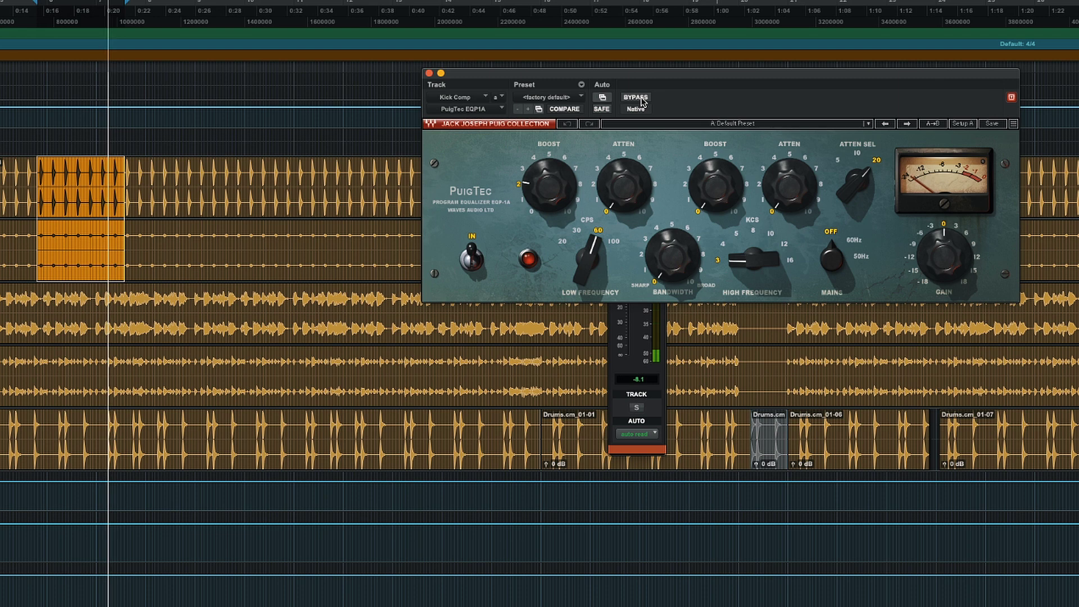
left_click(641, 99)
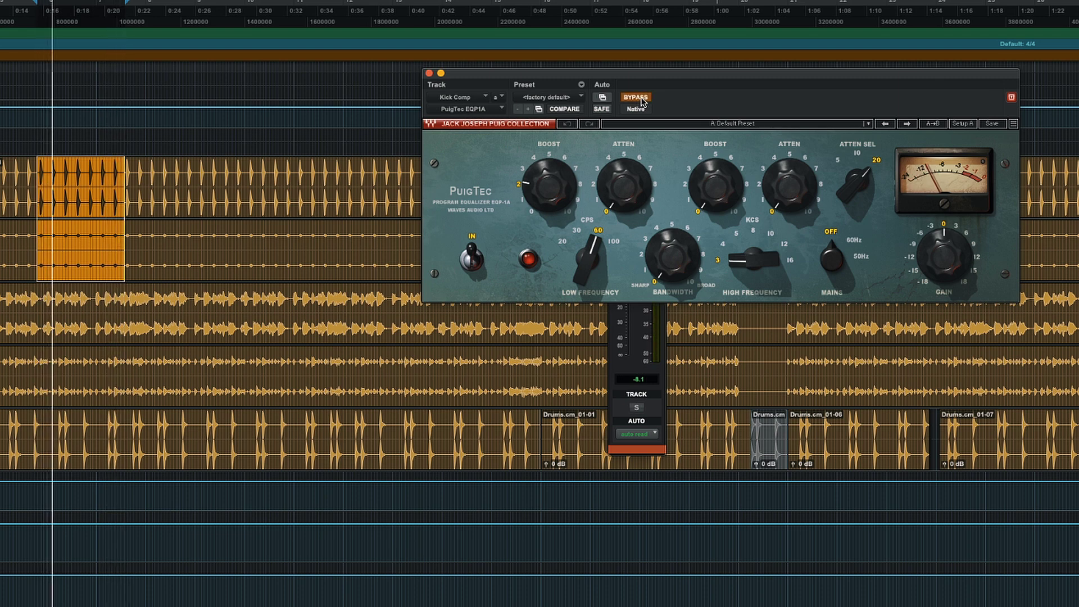
left_click(641, 99)
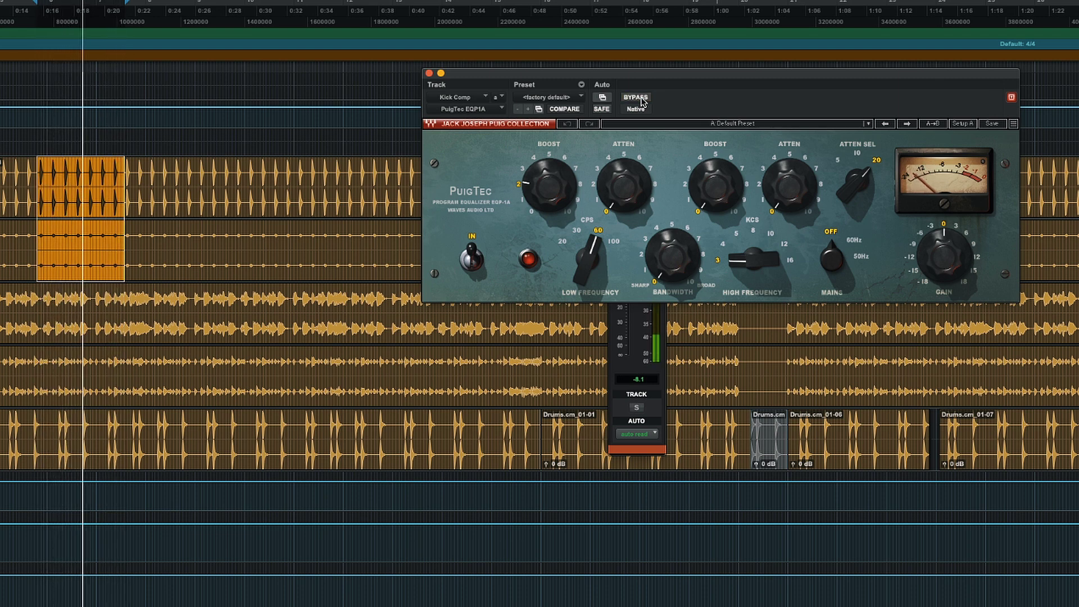
left_click(429, 73)
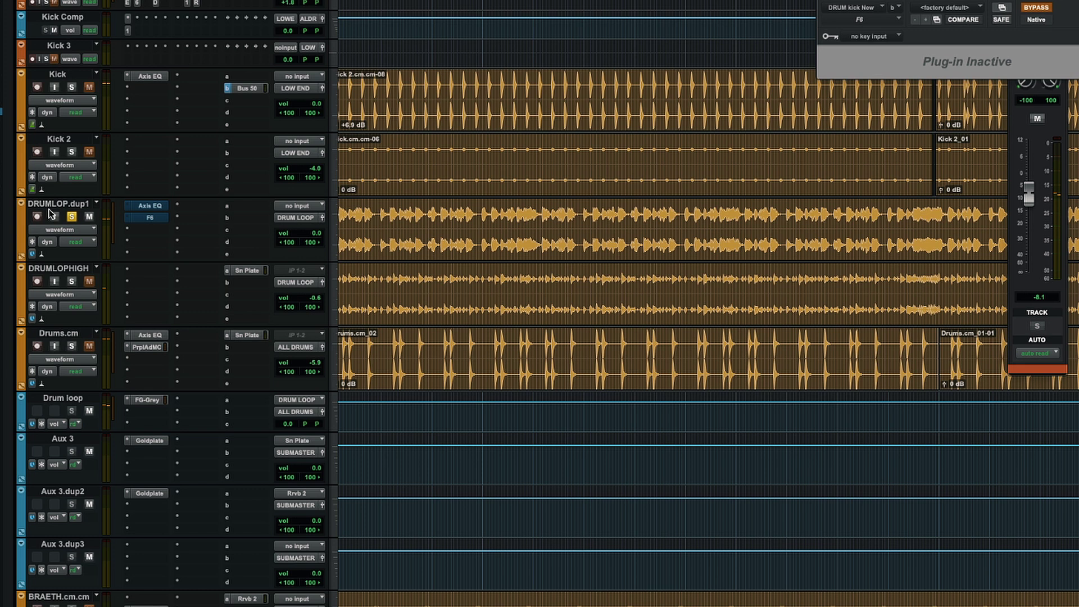
Select the DRUM LOOP.dup1 track and open its Axis EQ to examine the third band's gain setting.
left_click(29, 231)
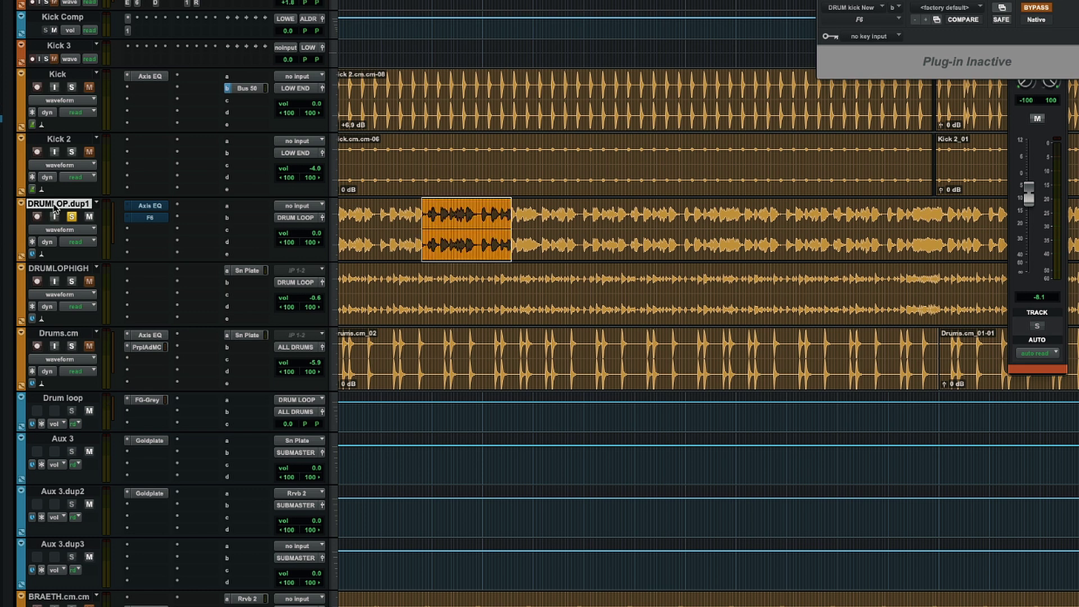
left_click(150, 208)
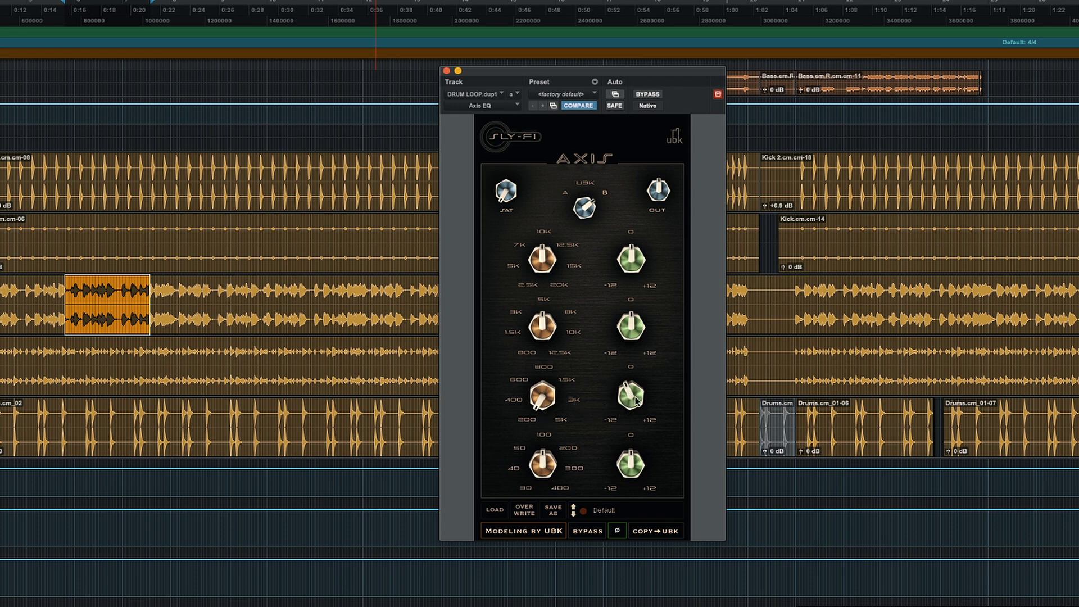
mouse_move(636, 400)
left_mouse_down()
mouse_move(645, 332)
mouse_move(628, 492)
mouse_move(627, 393)
left_mouse_up()
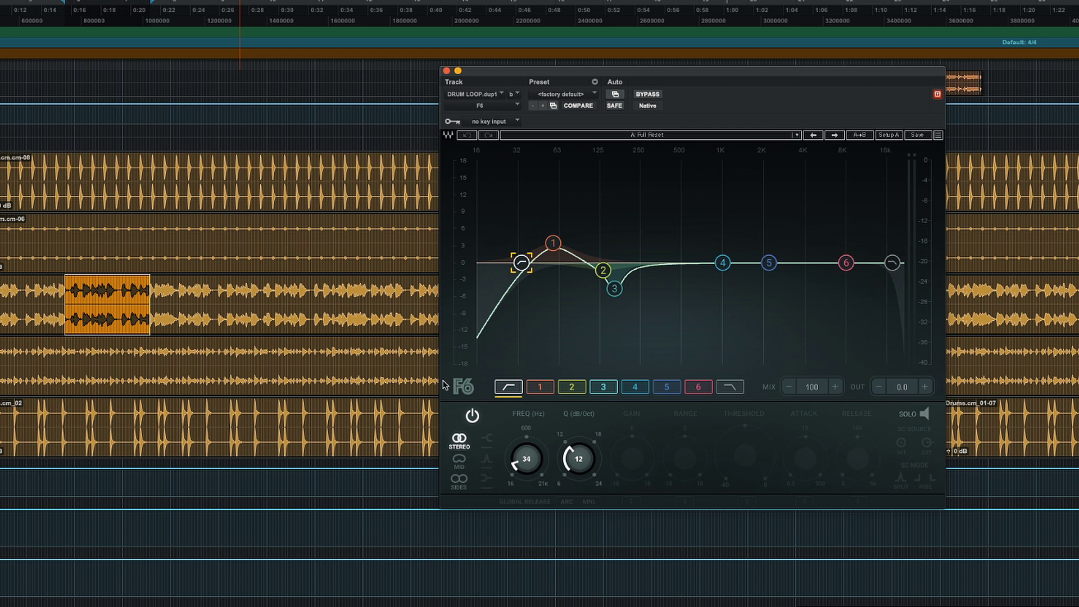
Play the drum loop and compare it with the F6 equalizer bypassed and active, leaving F6 active.
key("space")
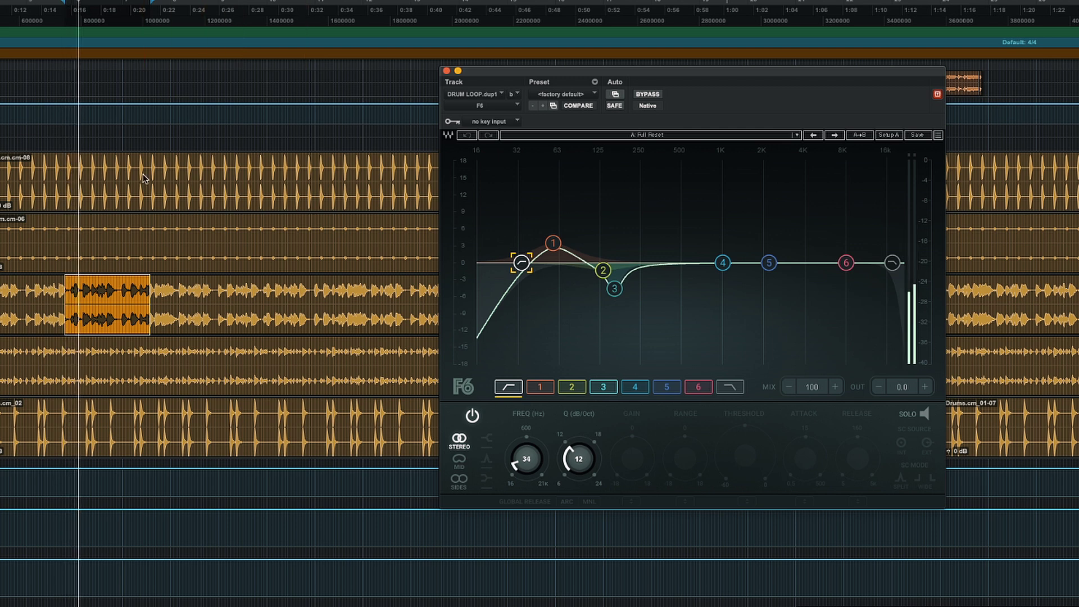
left_click(649, 94)
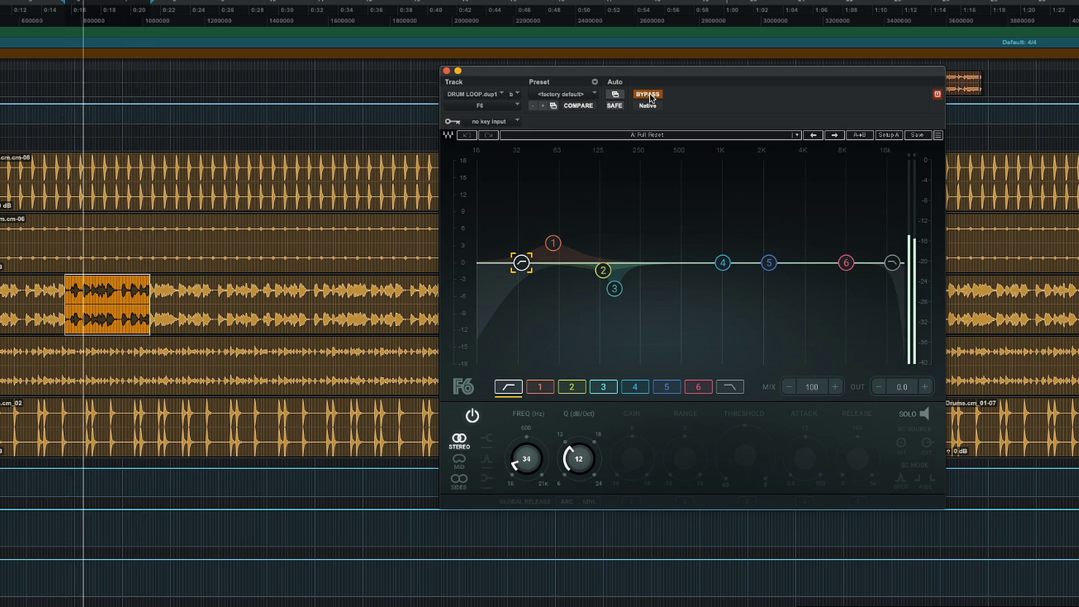
left_click(649, 94)
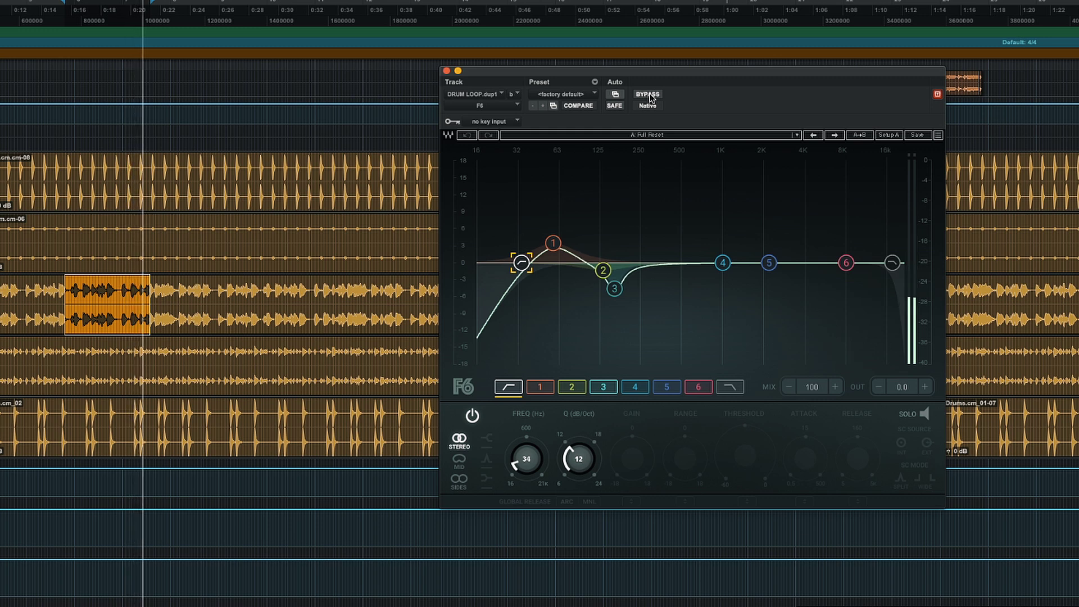
Compare the drum loop once more with F6 bypassed and active, leaving it active, and select F6's first band.
left_click(649, 94)
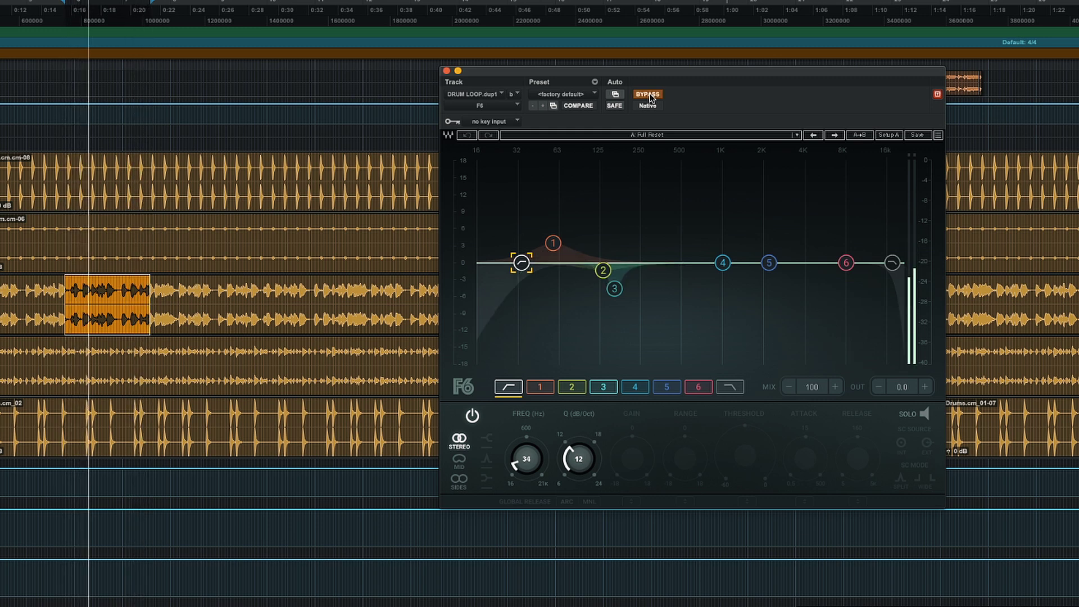
left_click(649, 94)
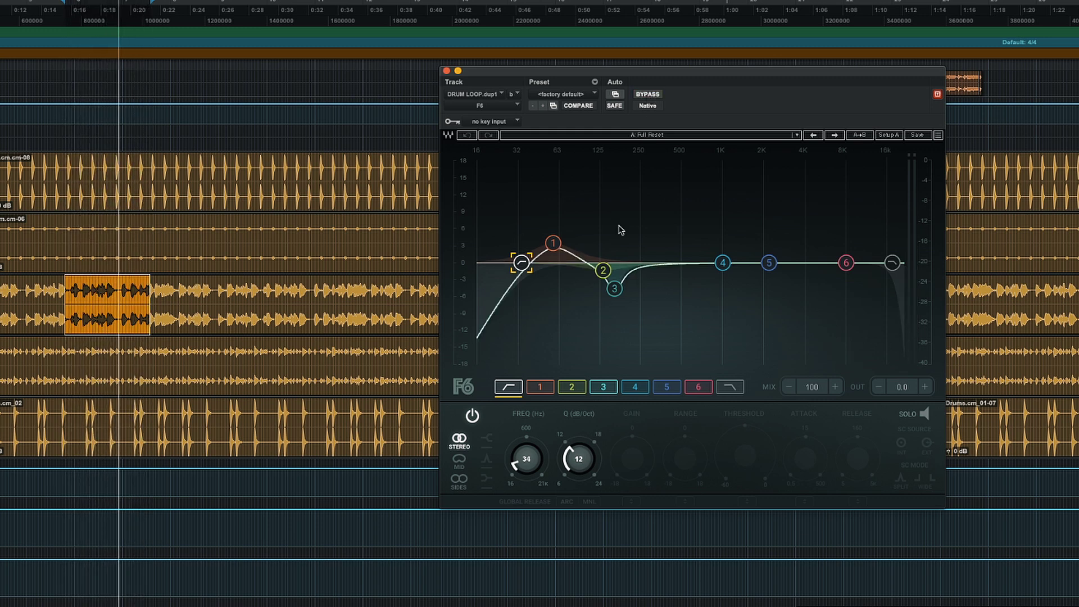
left_click(555, 244)
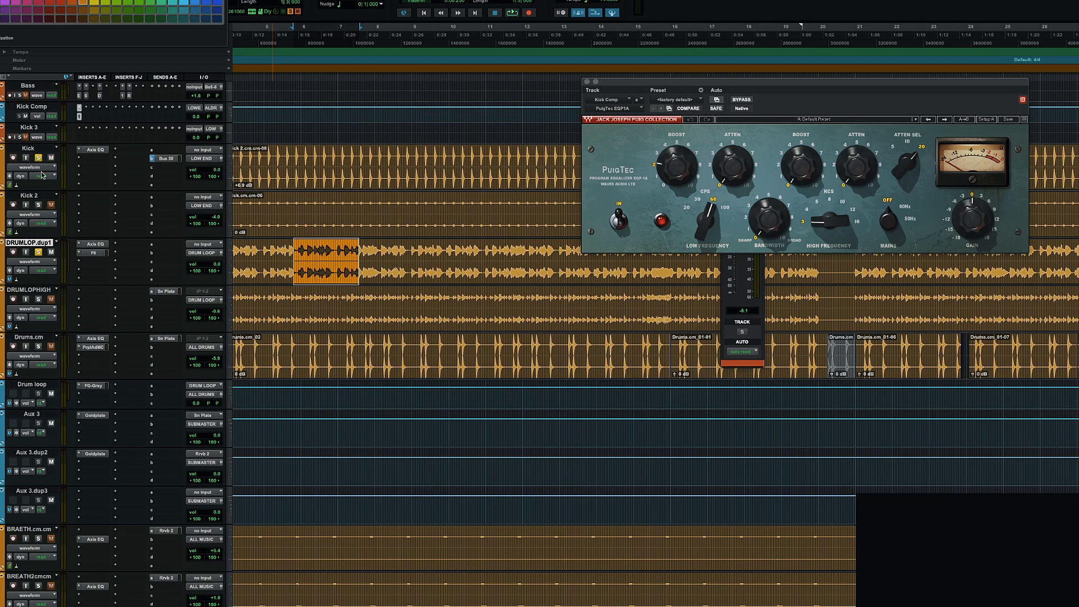
Play the kicks and drum loop with their insert effects bypassed, and reactivate the inserts across Kick Comp through DRUMLOP.dup1.
key("space")
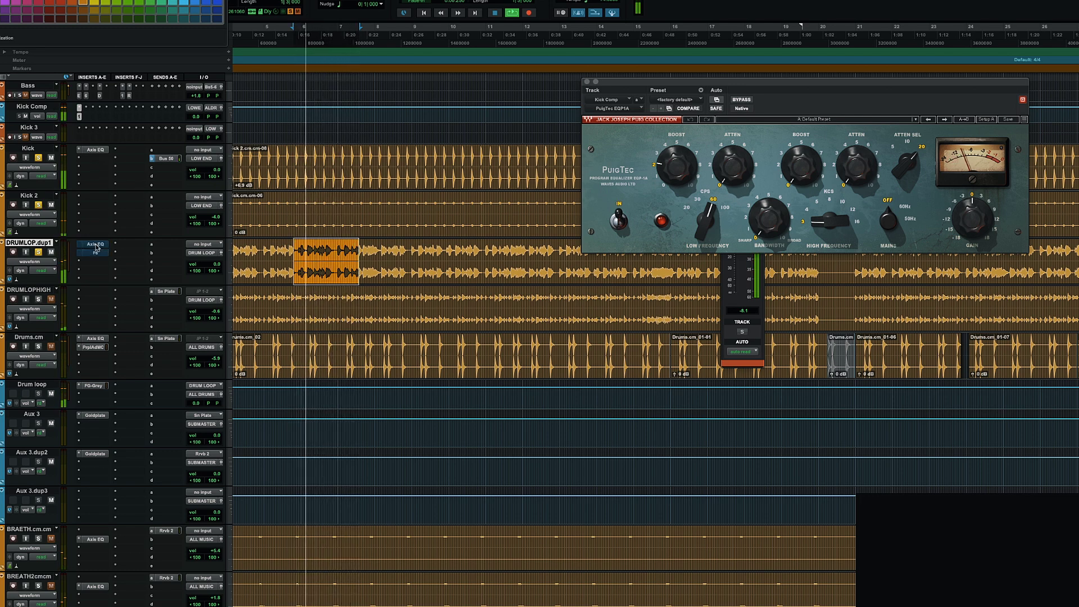
left_click(98, 151, "super")
left_click(80, 115, "super")
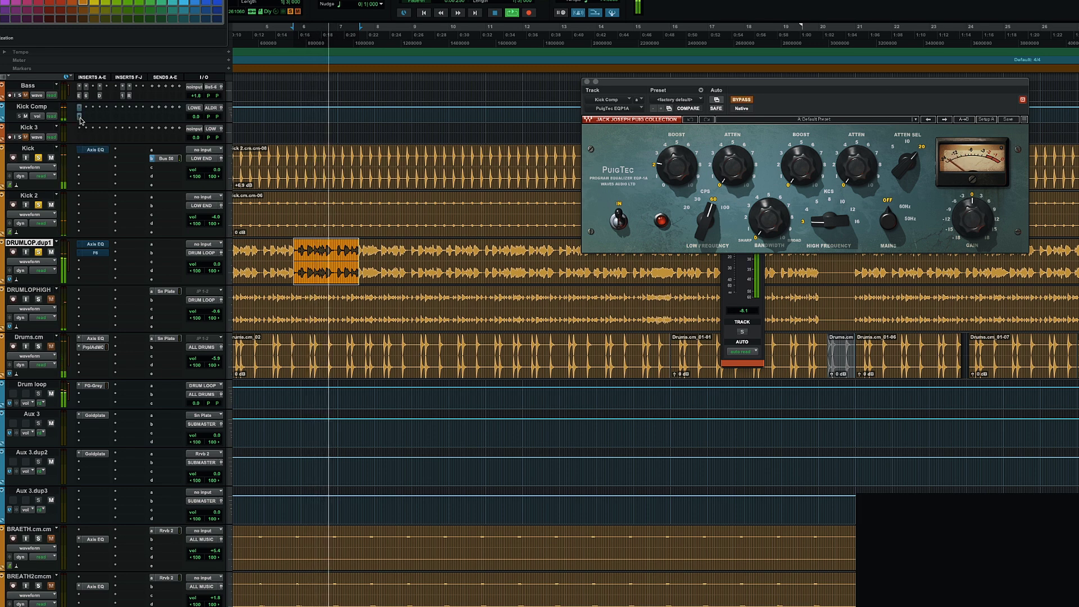
left_click(37, 106)
left_click(46, 244, "shift")
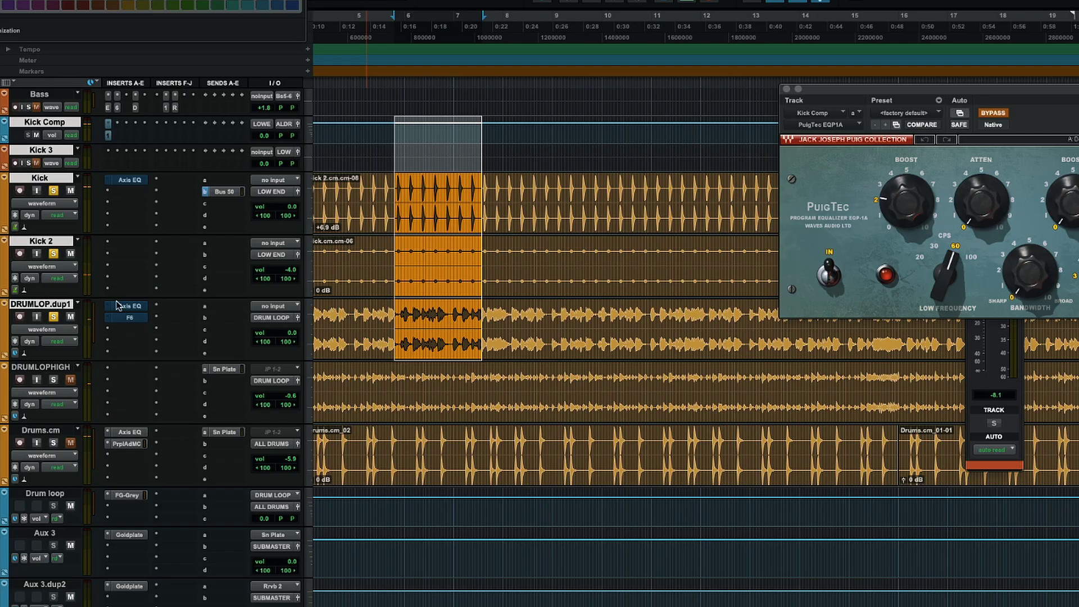
key("shift+a")
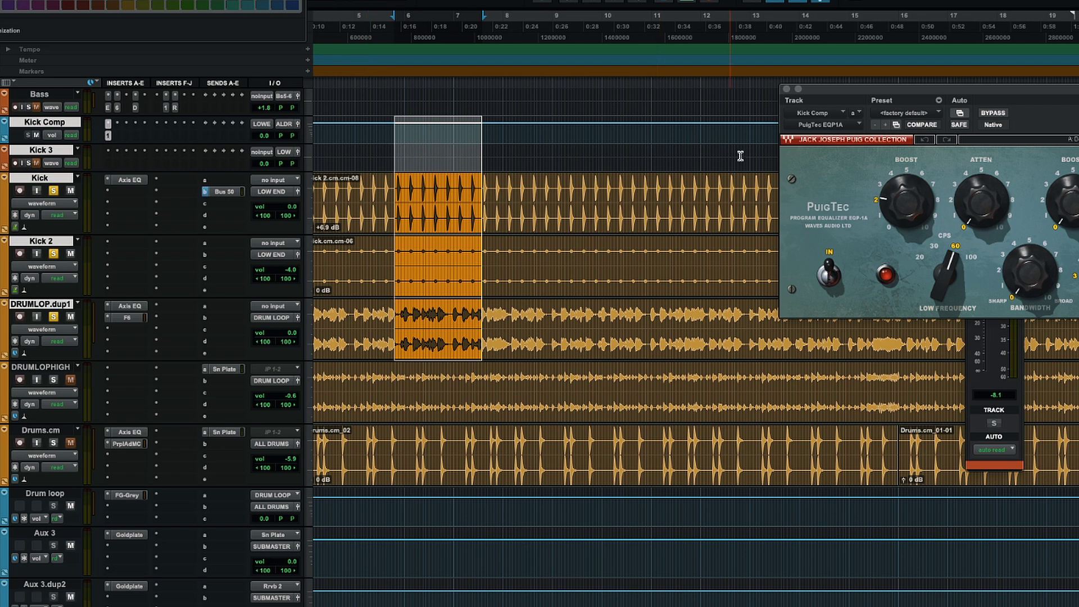
Solo only the DRUMLOPHIGH track and play it with its Sn Plate send muted.
left_click(129, 318)
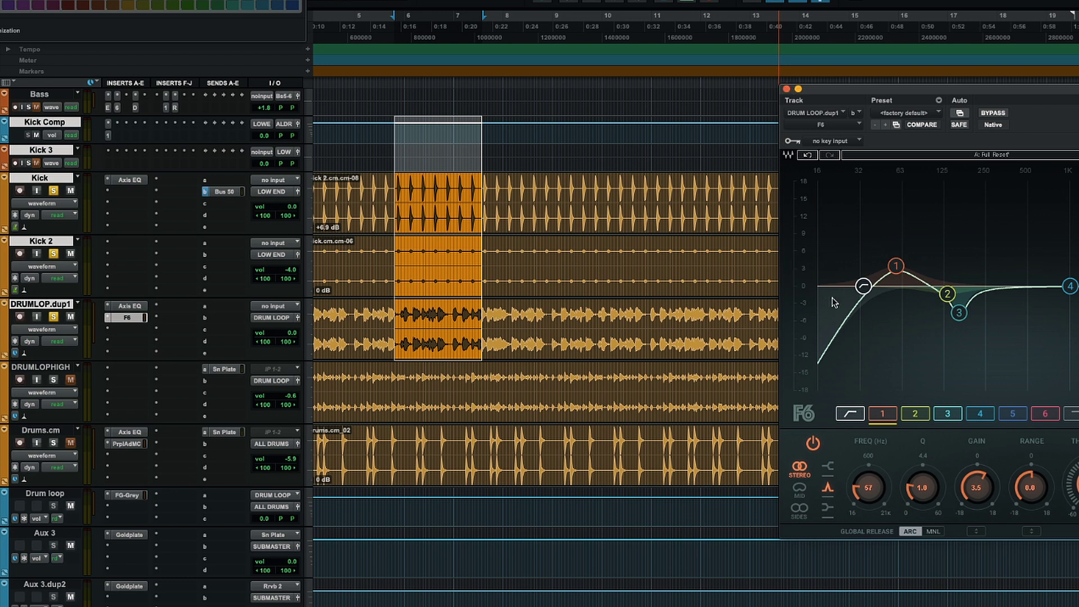
left_click(54, 379)
left_click(54, 317)
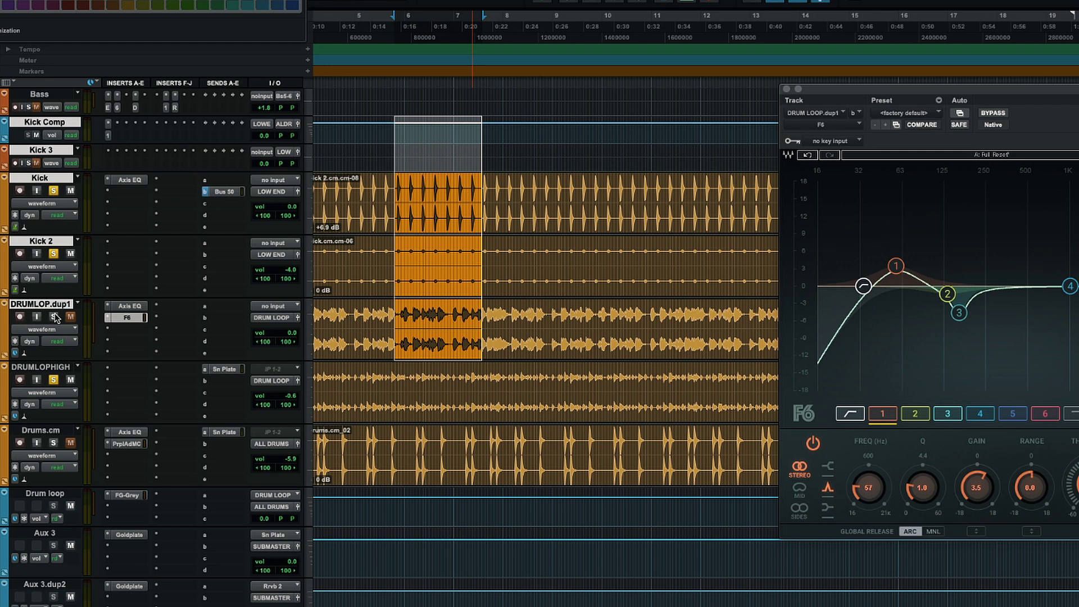
left_click(54, 317, "alt")
left_click(55, 379)
key("space")
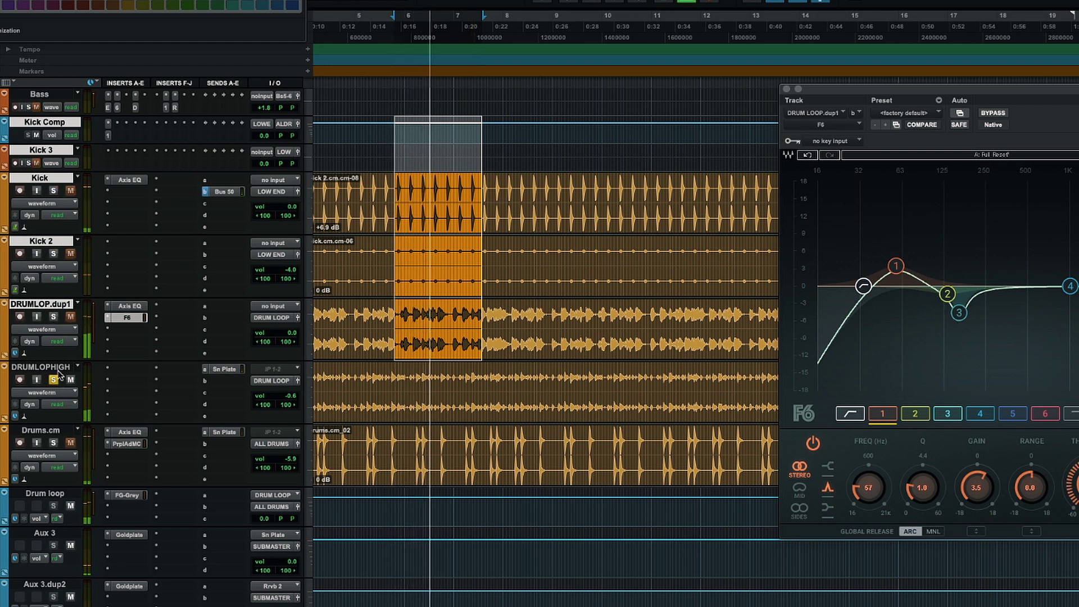
left_click(226, 369, "super")
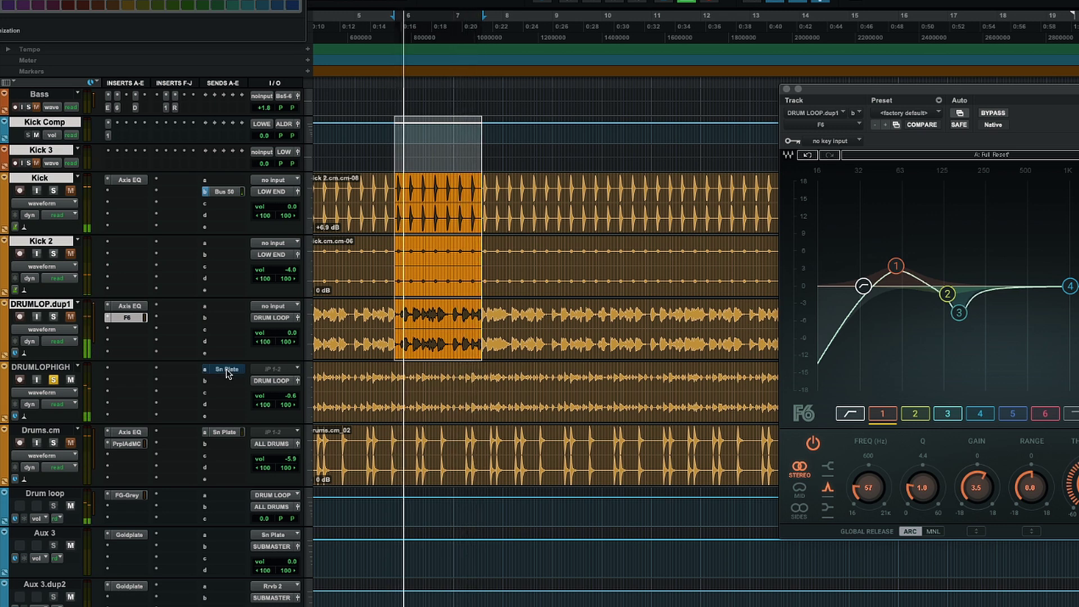
key("space")
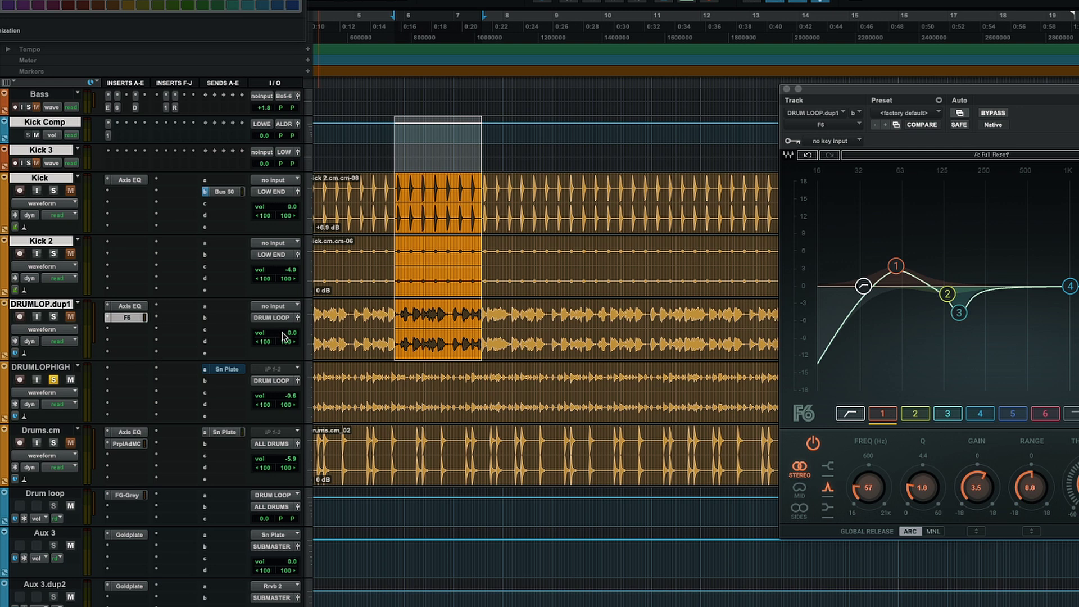
Close the F6 window and open the Axis EQ on Drums.cm to examine its settings during playback.
left_click(786, 89)
left_click(553, 374)
left_click_drag(553, 373, 730, 375)
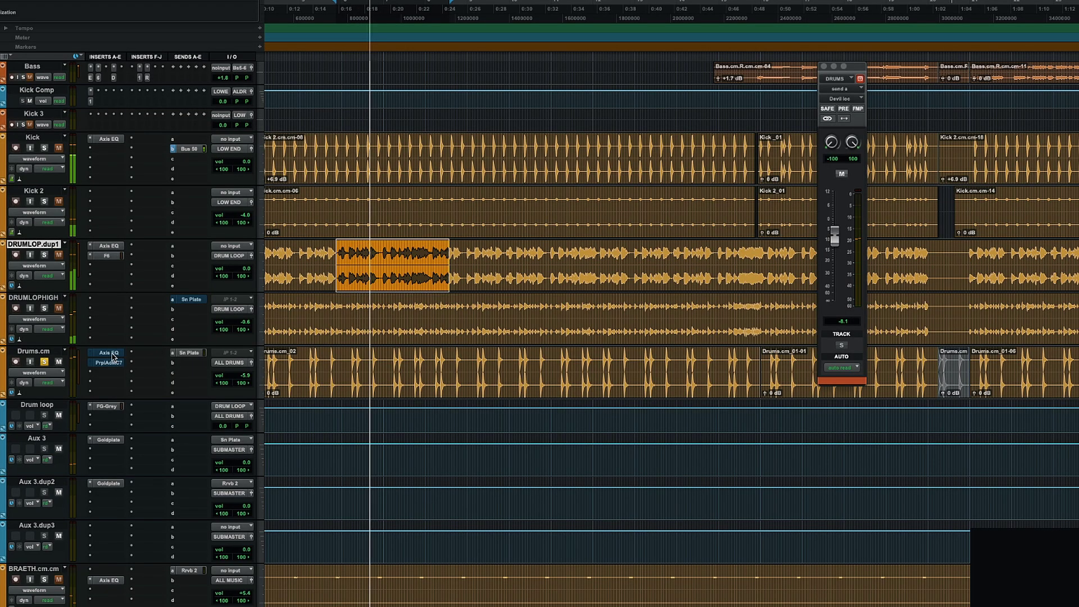
left_click(109, 353)
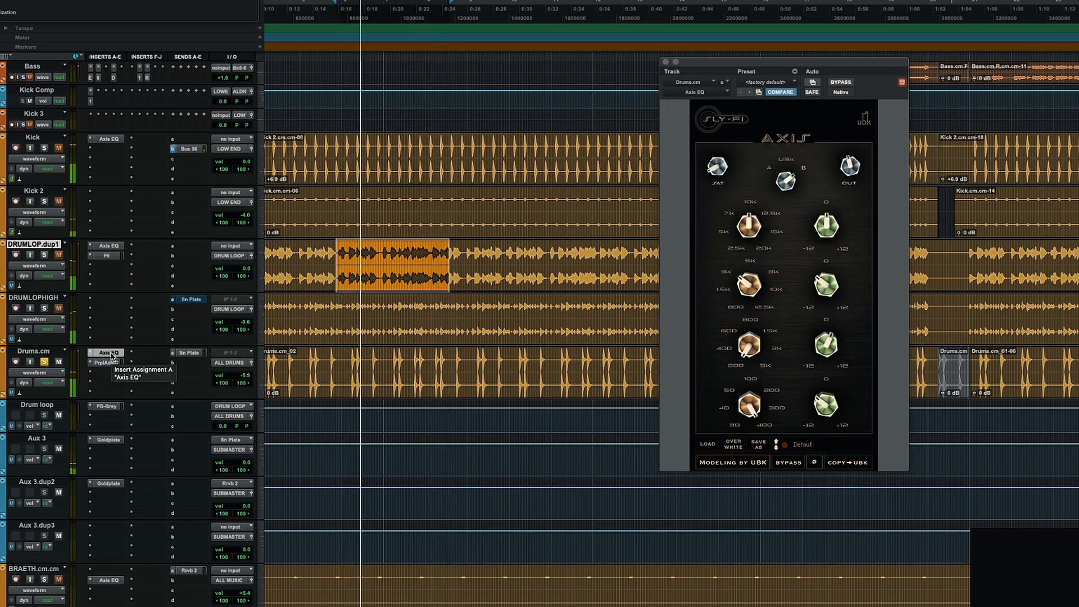
key("space")
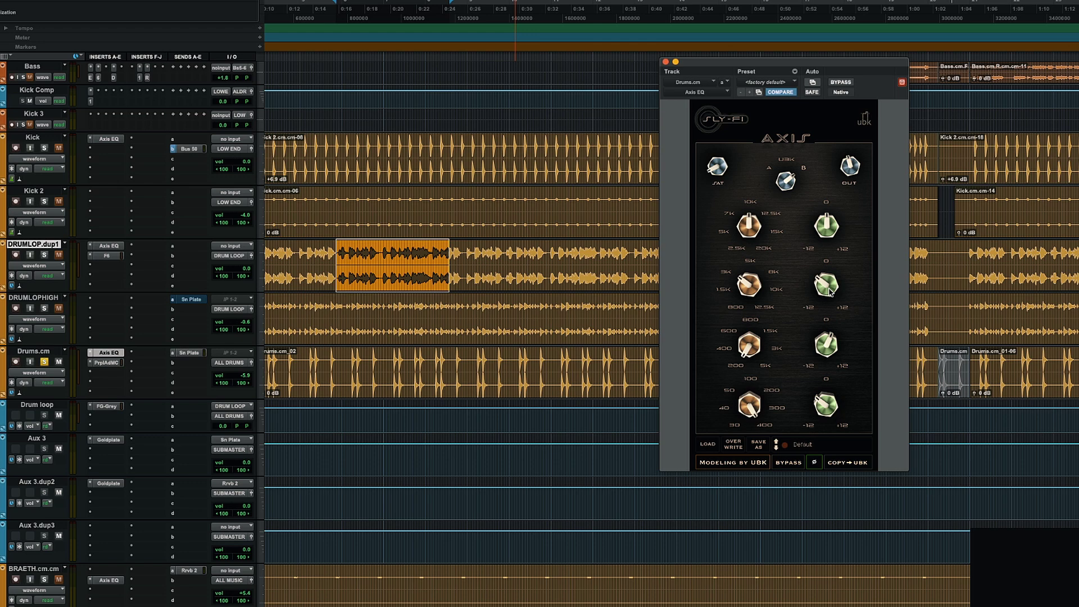
Play Drums.cm with its Purple Audio MC 77 and Sn Plate send bypassed, examining the Axis EQ band gains.
key("space")
left_click(114, 366)
left_click_drag(826, 290, 830, 251)
key("space")
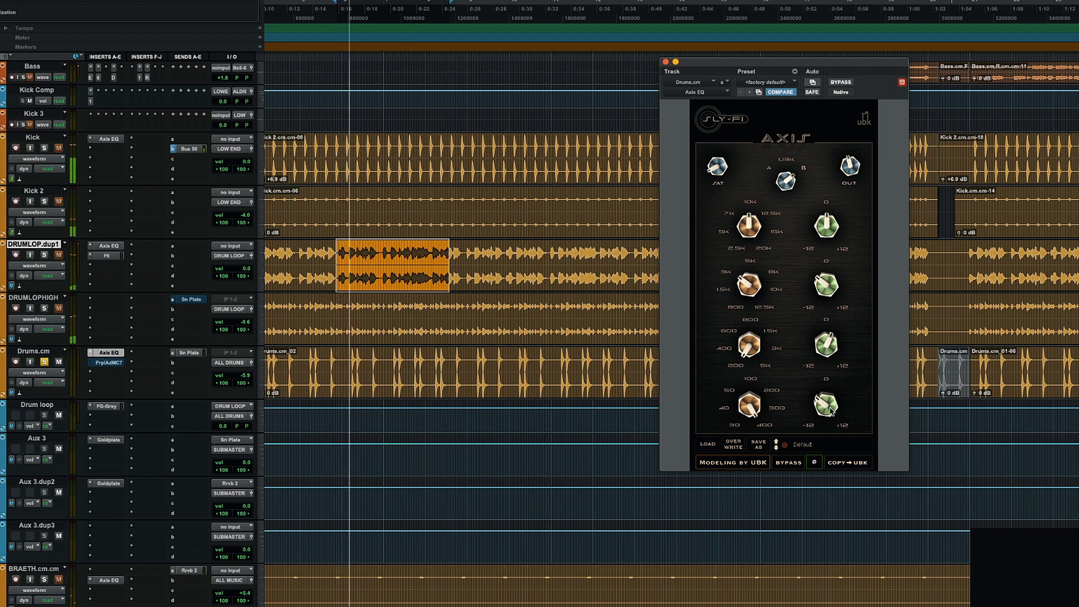
mouse_move(829, 412)
left_mouse_down()
mouse_move(835, 329)
mouse_move(830, 408)
left_mouse_up()
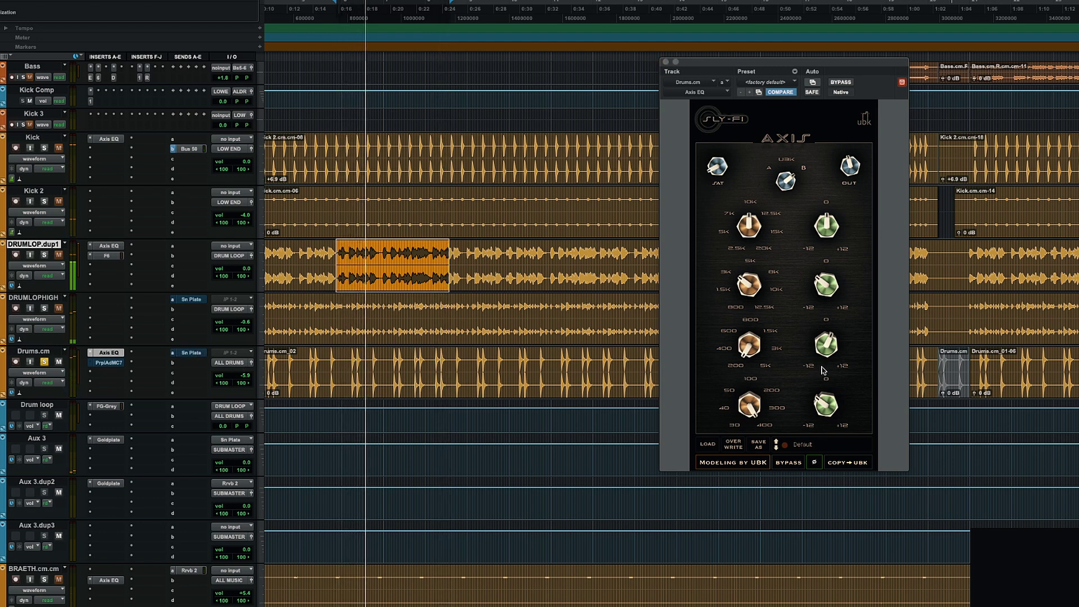
key("space")
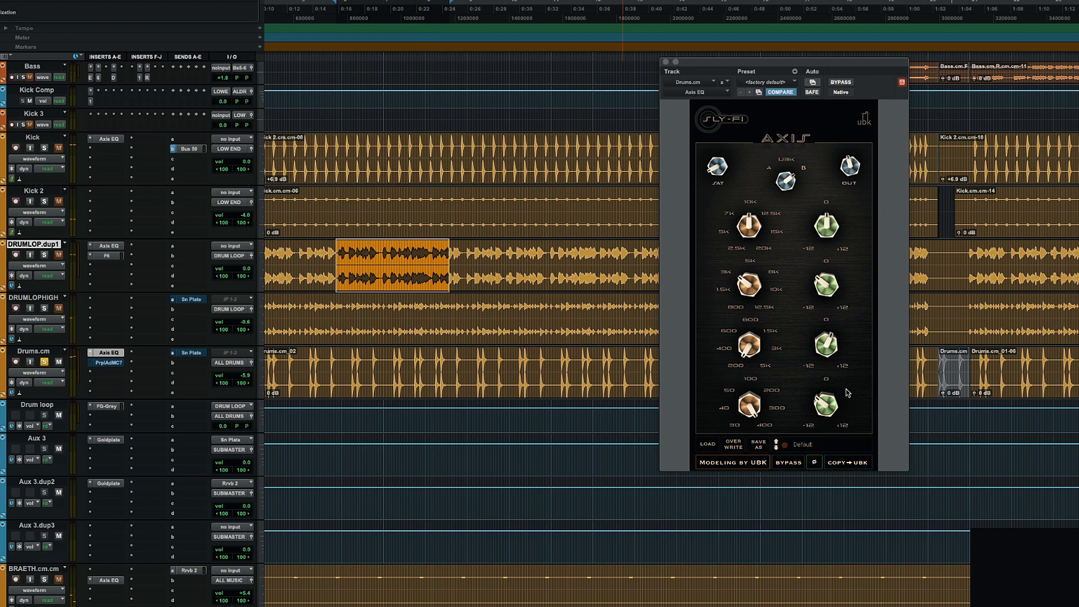
key("space")
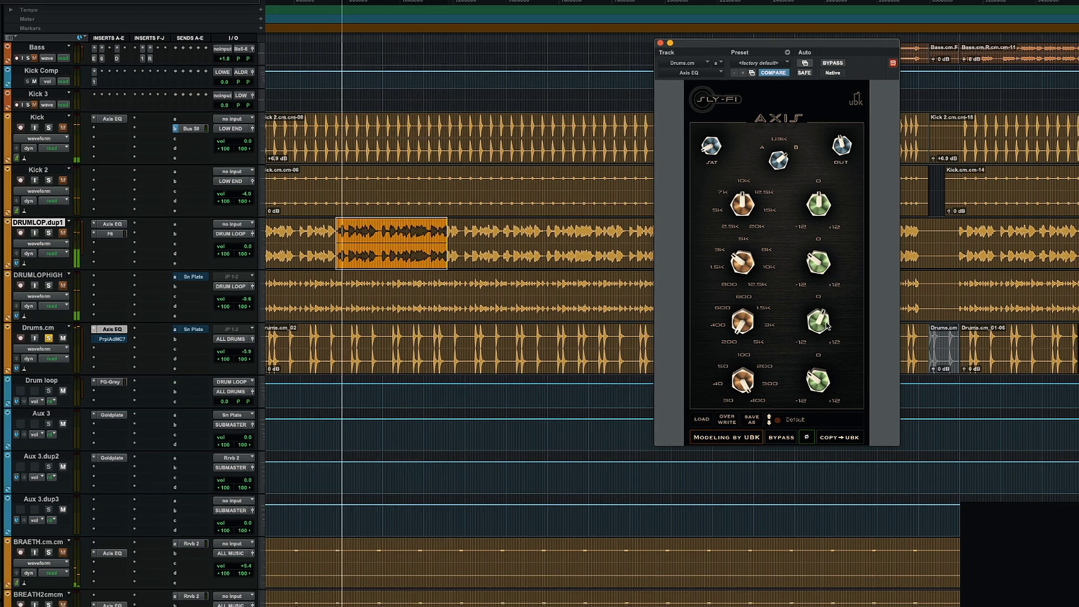
key("space")
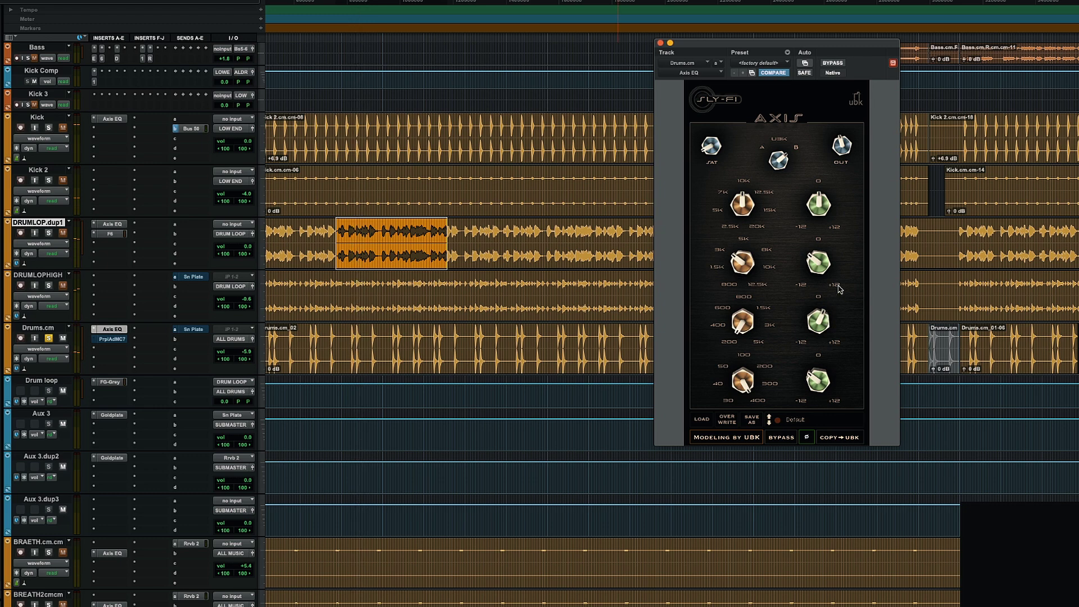
Reactivate the Purple Audio MC 77 on Drums.cm and compare the sound bypassed and active, leaving it active.
left_click(117, 340)
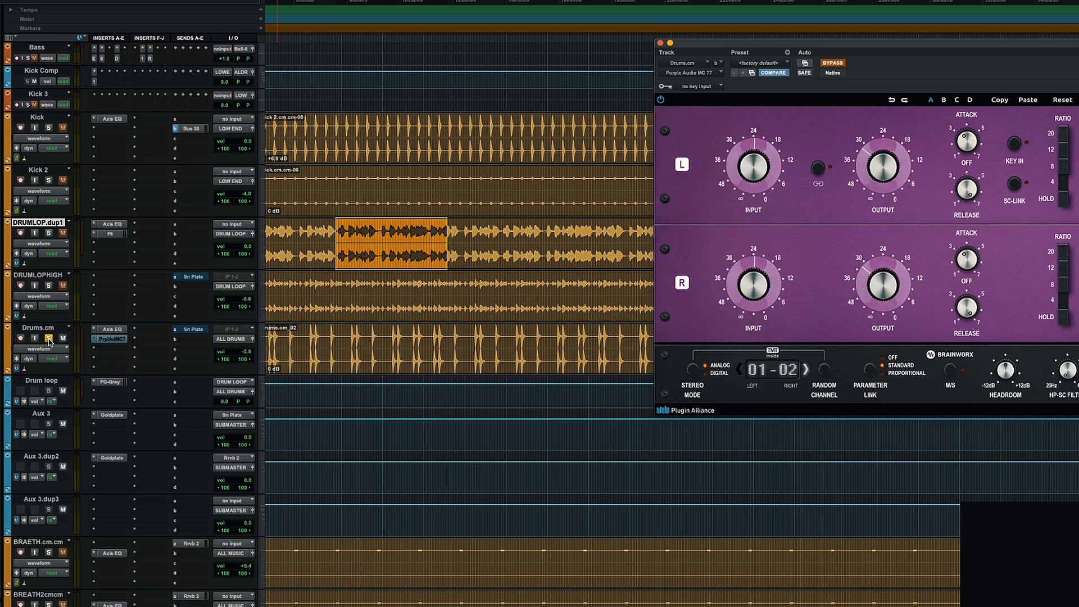
left_click(832, 63)
left_click_drag(838, 47, 633, 52)
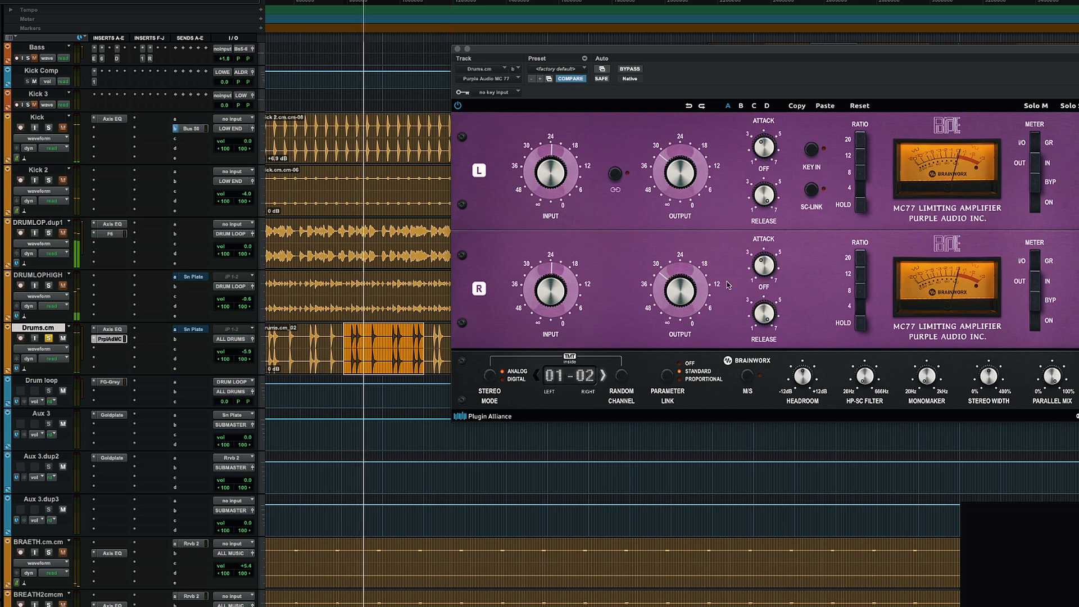
left_click(629, 69)
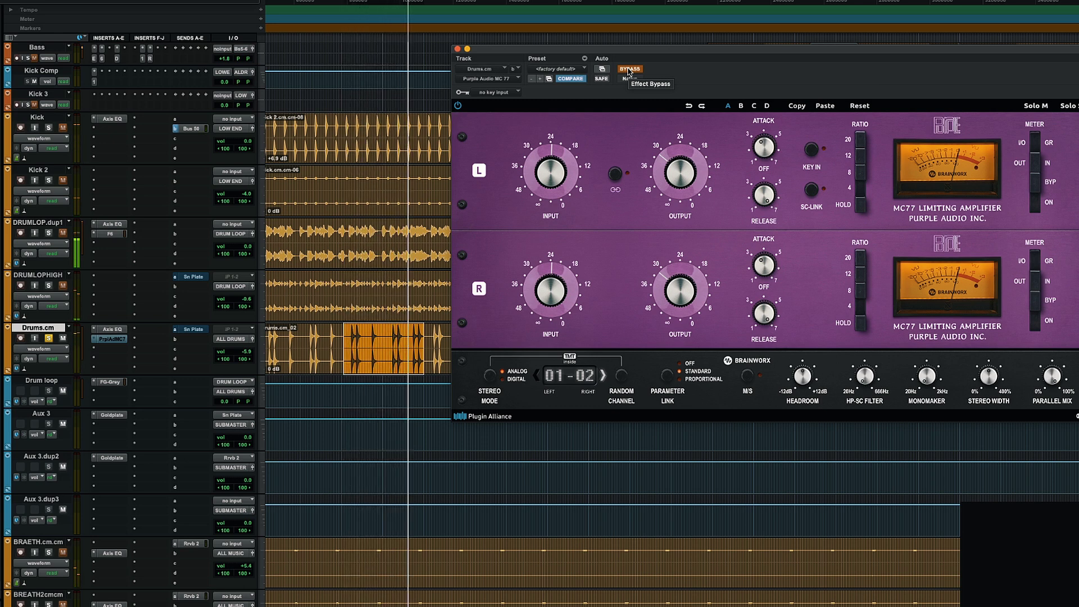
left_click(629, 70)
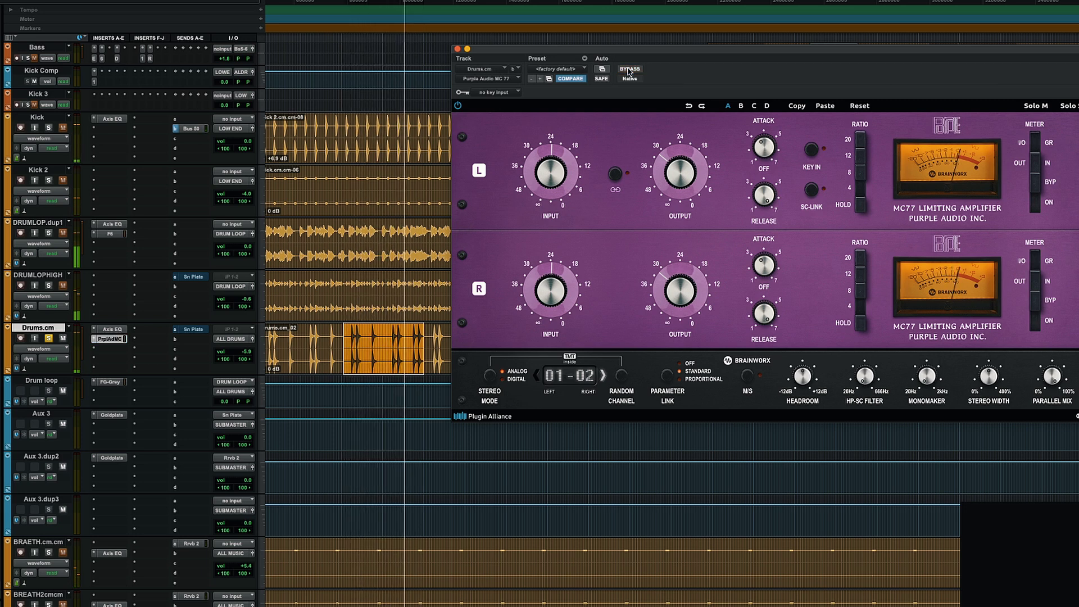
key("space")
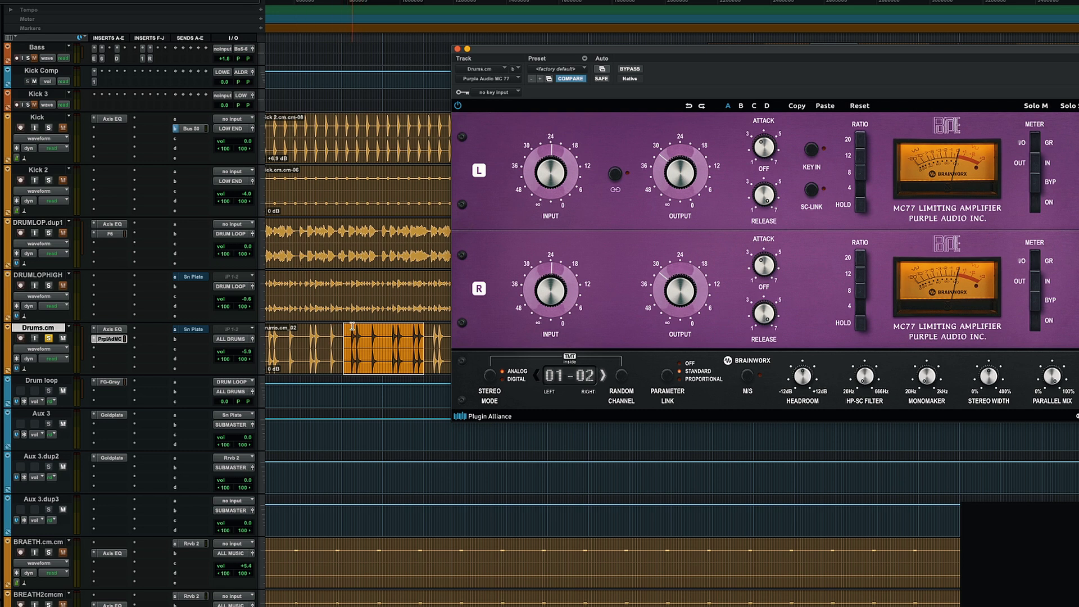
Reselect the playback section on the Drums.cm clip and close the Purple Audio MC 77 window.
left_click(347, 331)
left_click_drag(348, 331, 426, 328)
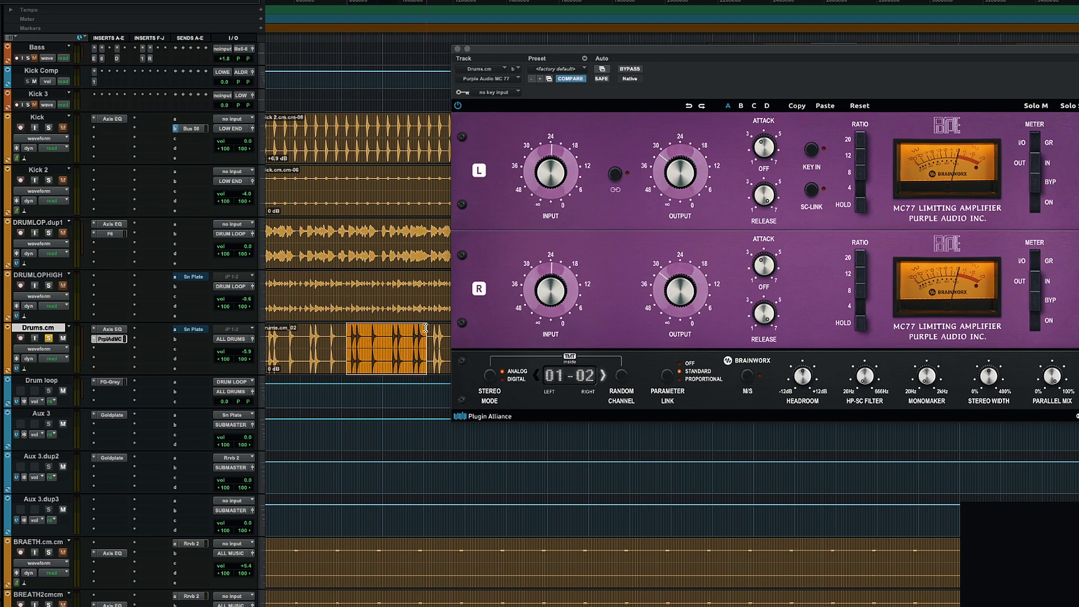
left_click(457, 49)
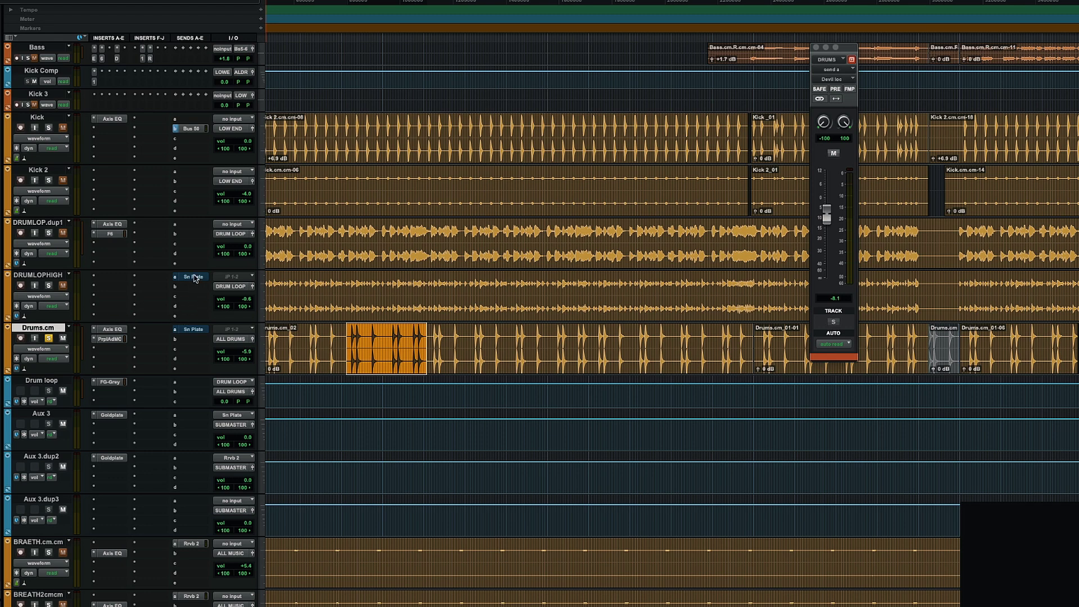
Unmute the Sn Plate send on Drums.cm and audition it by raising its level to -5.4 and lowering it again.
left_click(197, 334)
left_click(196, 333)
key("space")
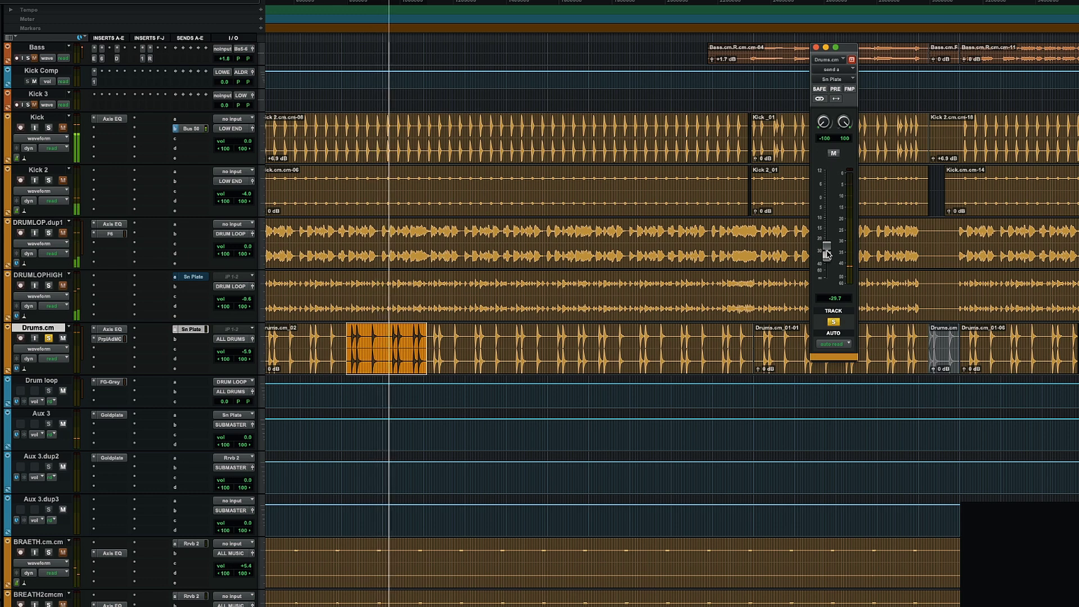
left_click_drag(827, 254, 829, 210)
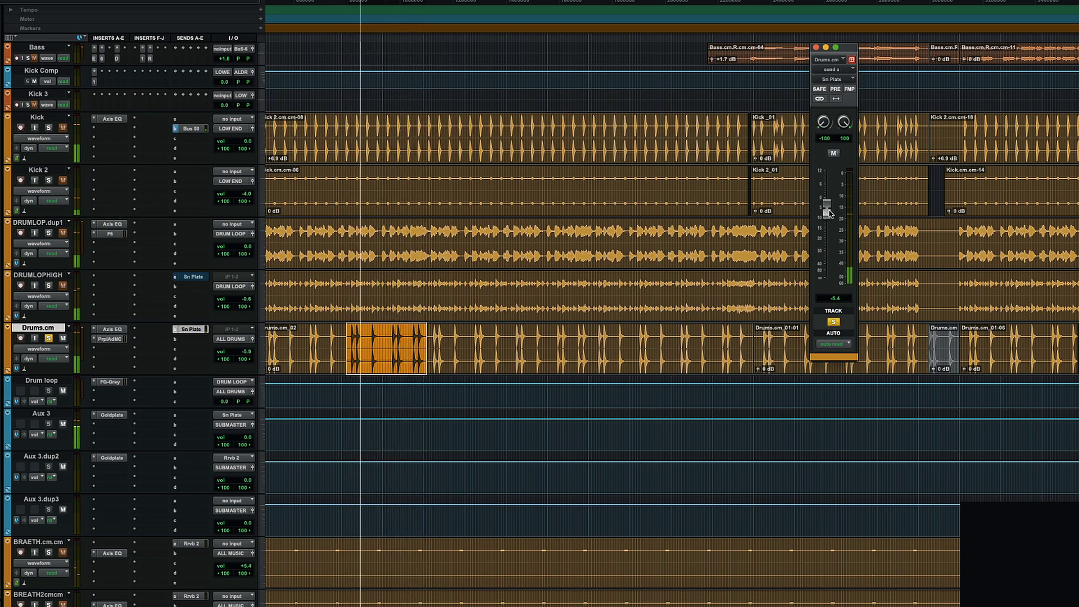
left_click_drag(829, 212, 826, 264)
key("space")
Unmute the Sn Plate send on DRUMLOPHIGH and set its level to -9.9.
left_click(193, 276)
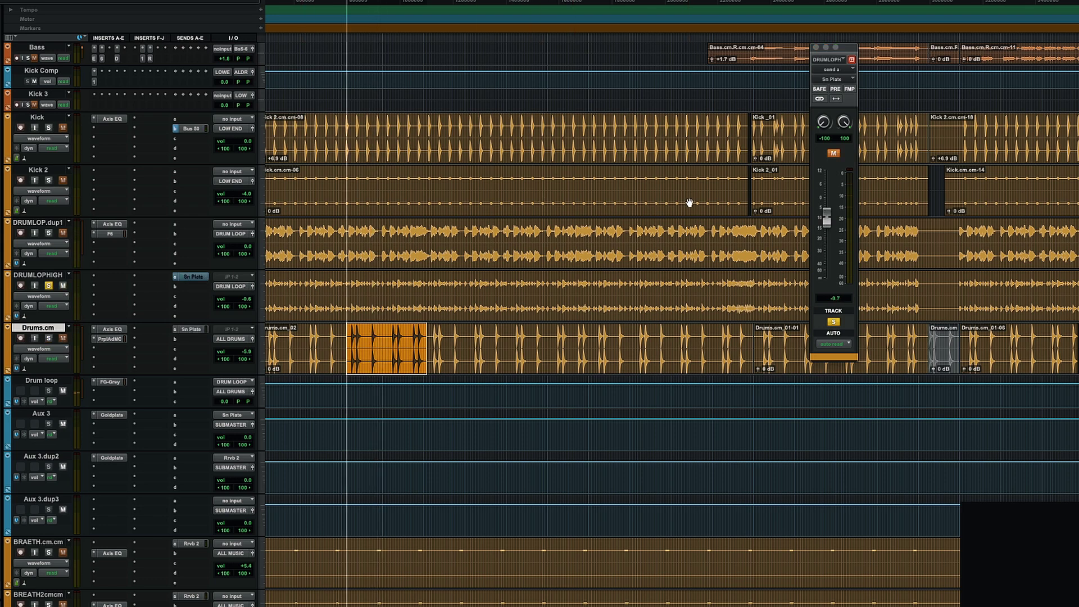
left_click(833, 152)
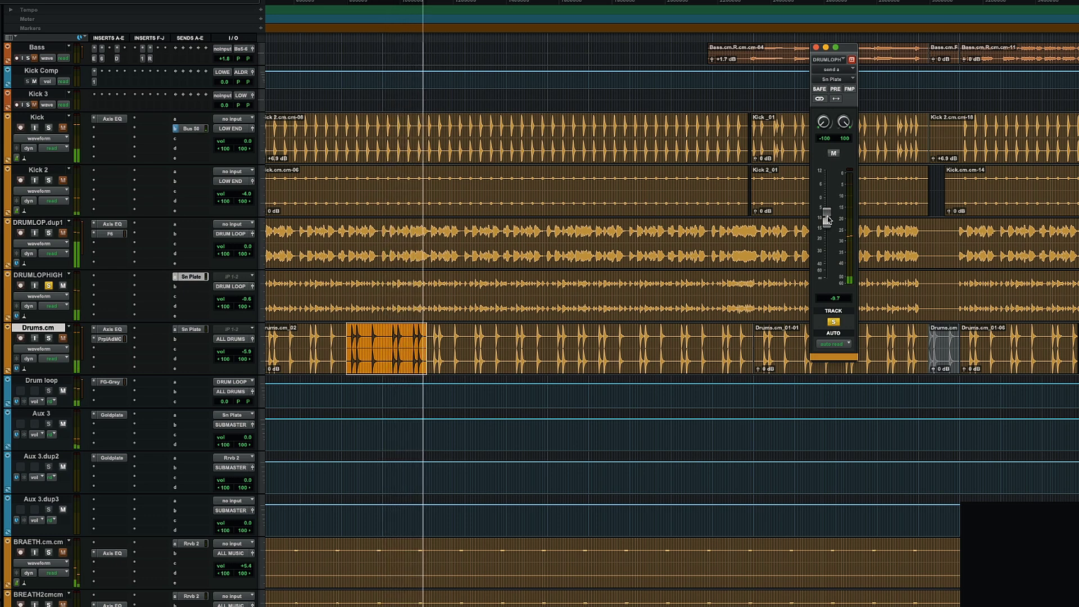
mouse_move(827, 219)
left_mouse_down()
mouse_move(825, 194)
mouse_move(825, 219)
left_mouse_up()
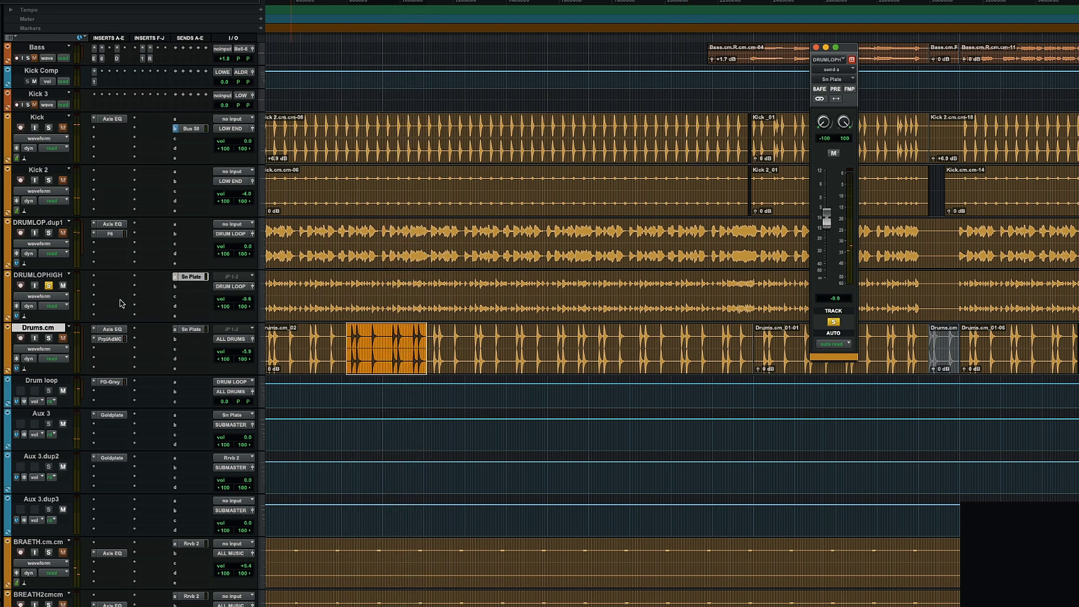
Extend the selection up to the Kick track, and open Aux 3's Goldplate reverb to examine its settings before closing it.
left_click(37, 117, "shift")
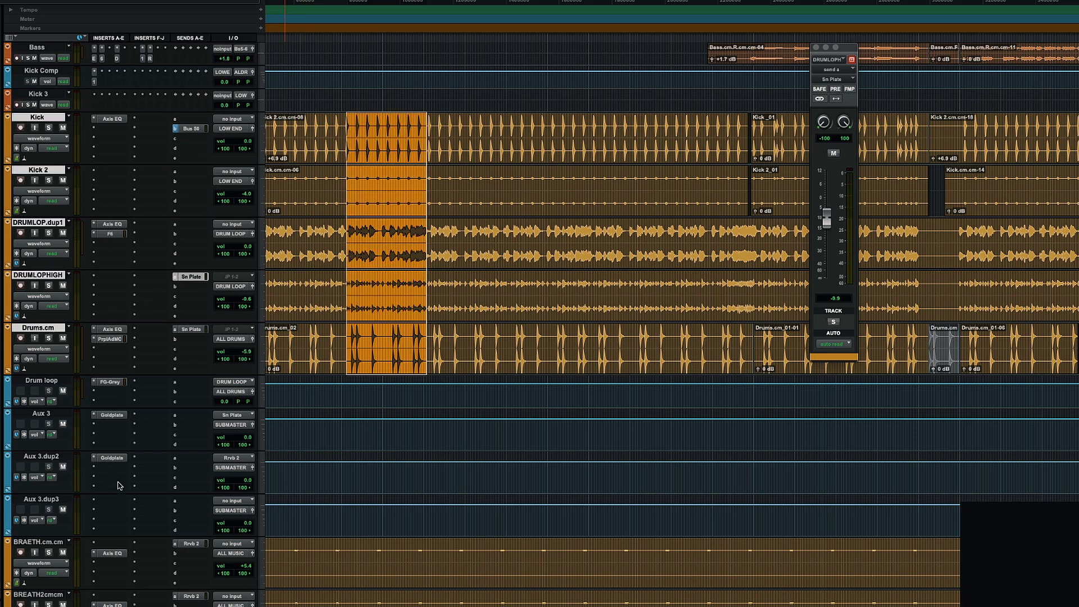
left_click(122, 416)
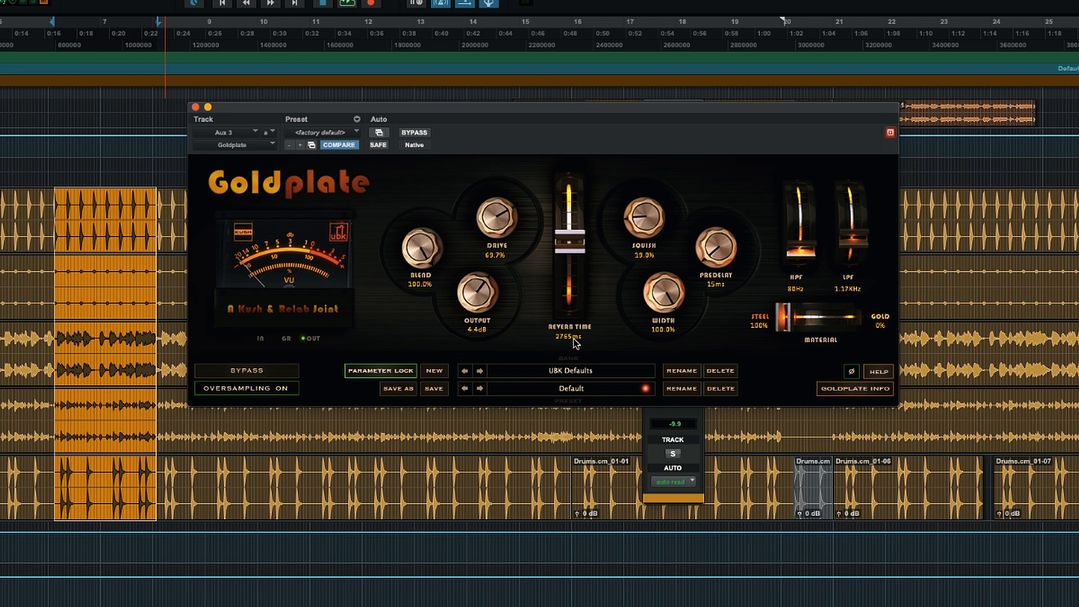
left_click(195, 106)
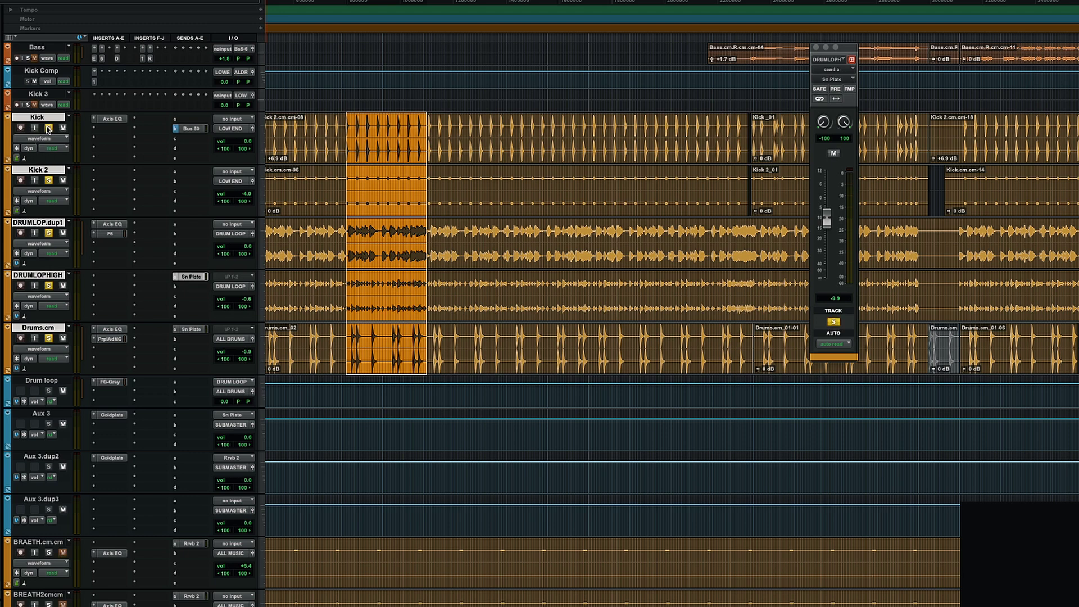
Audition the selected drum section with the inserts bypassed on the selected tracks, and extend the selection up to the Kick Comp track.
key("space")
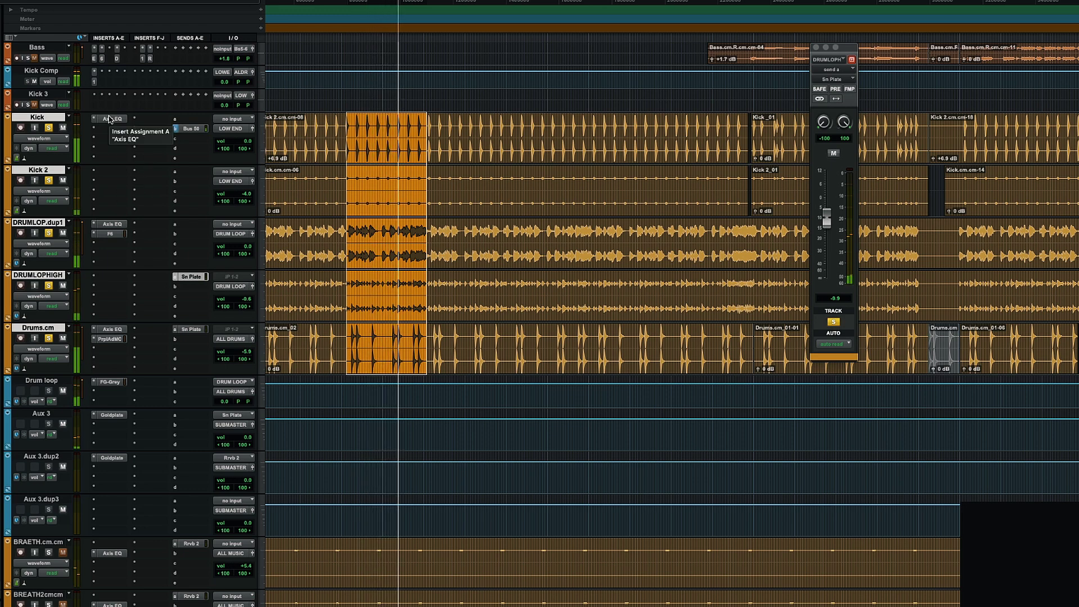
key("shift+a")
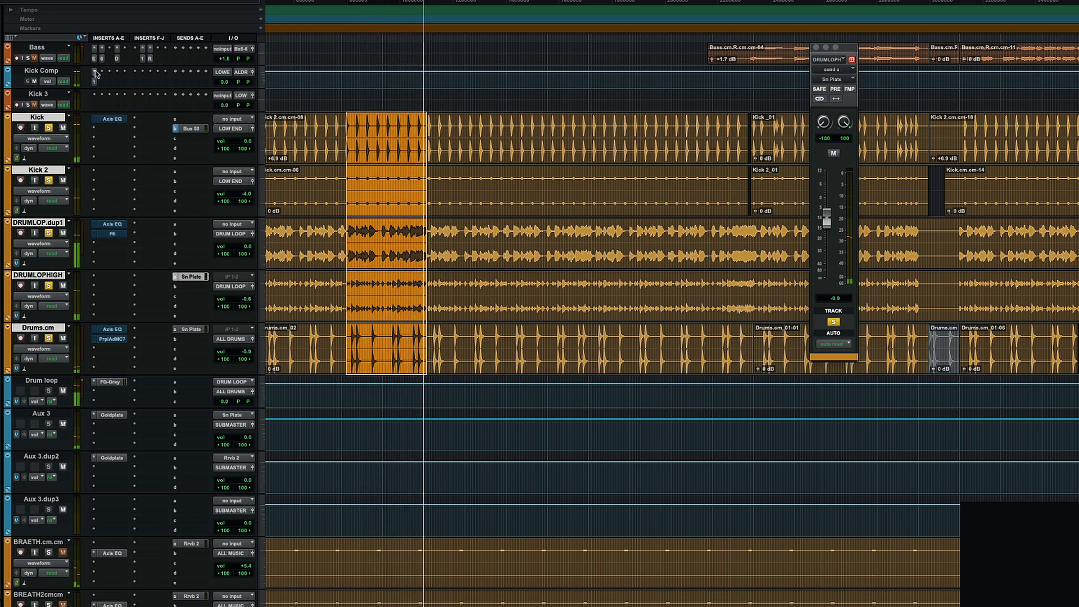
left_click(52, 72, "shift")
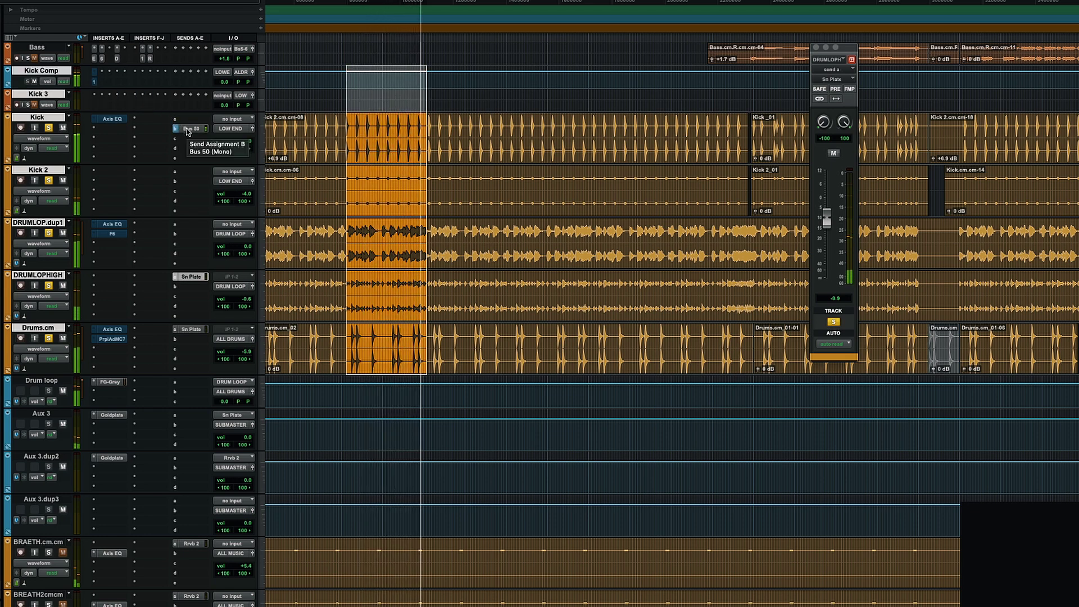
Compare the drum mix dry and processed by toggling the selected tracks' send mutes and insert bypasses, leaving both active and stopping playback.
left_click(197, 277, "ctrl")
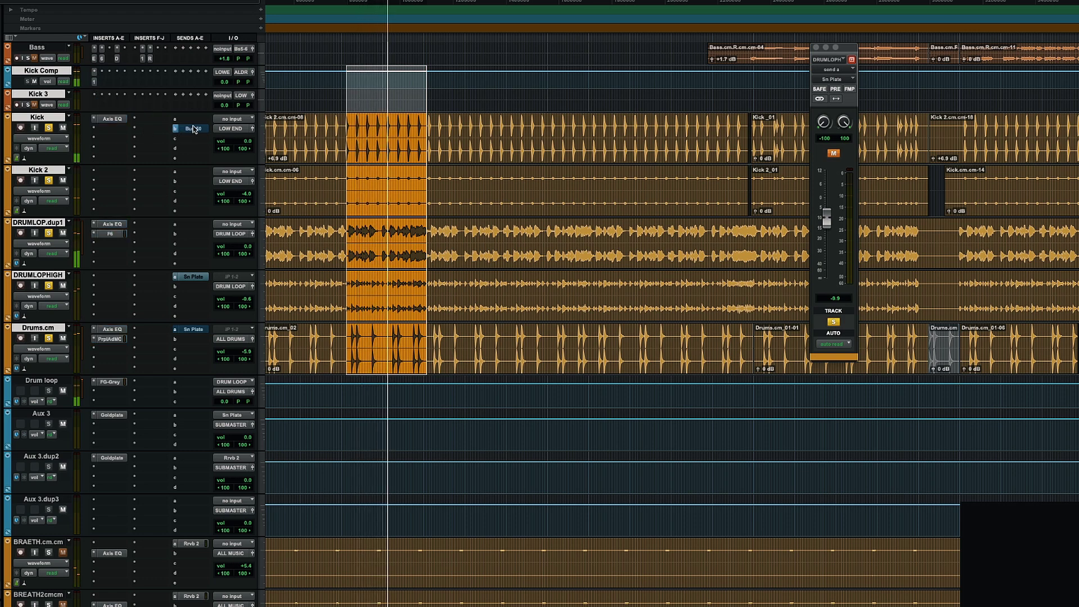
left_click(200, 278)
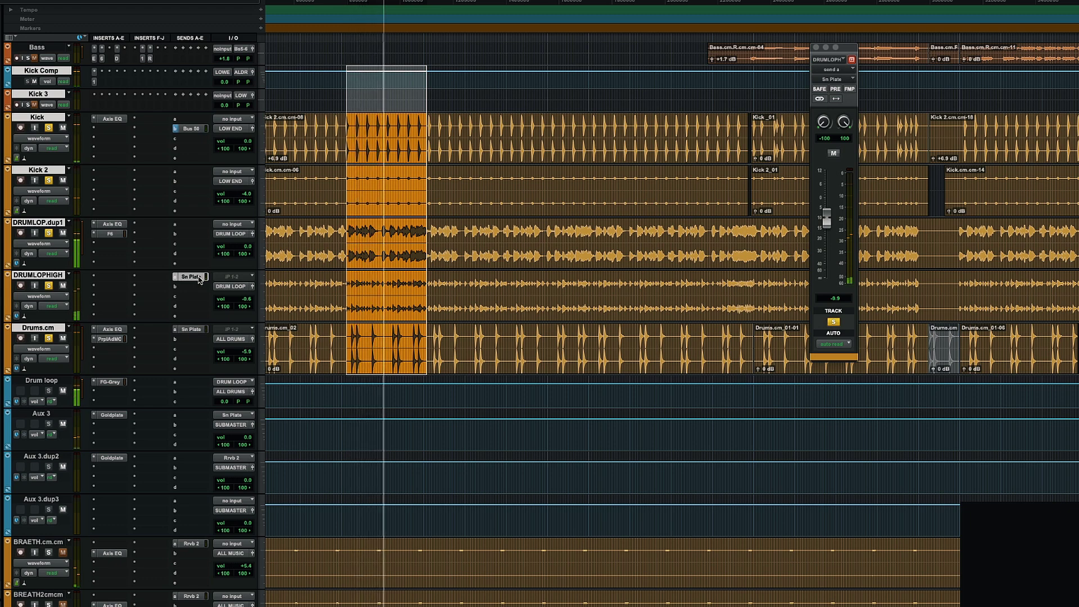
left_click(200, 278)
key("shift+a")
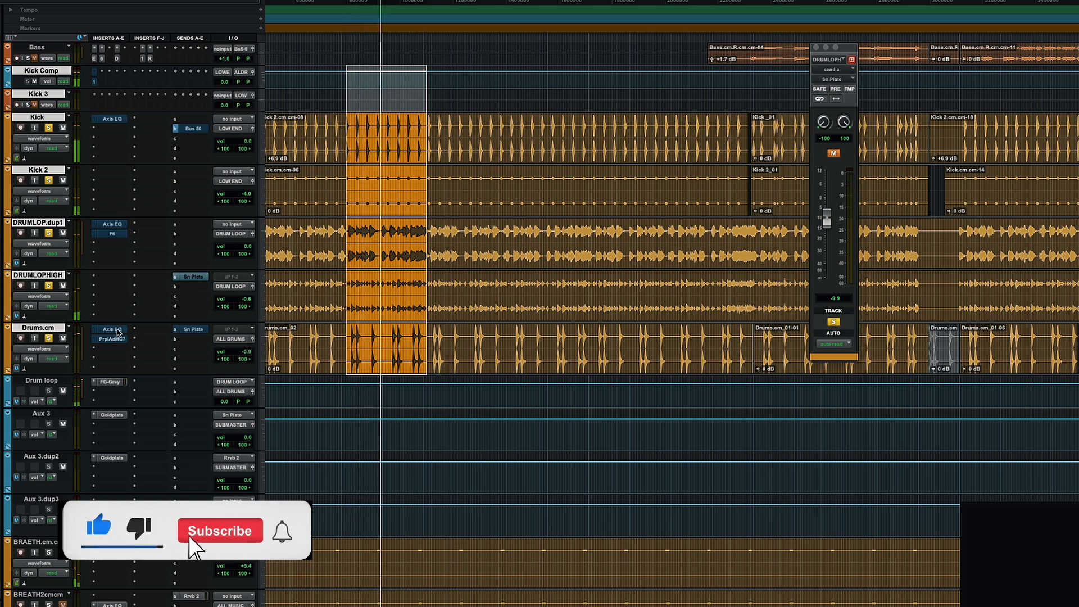
key("shift+a")
key("shift+q")
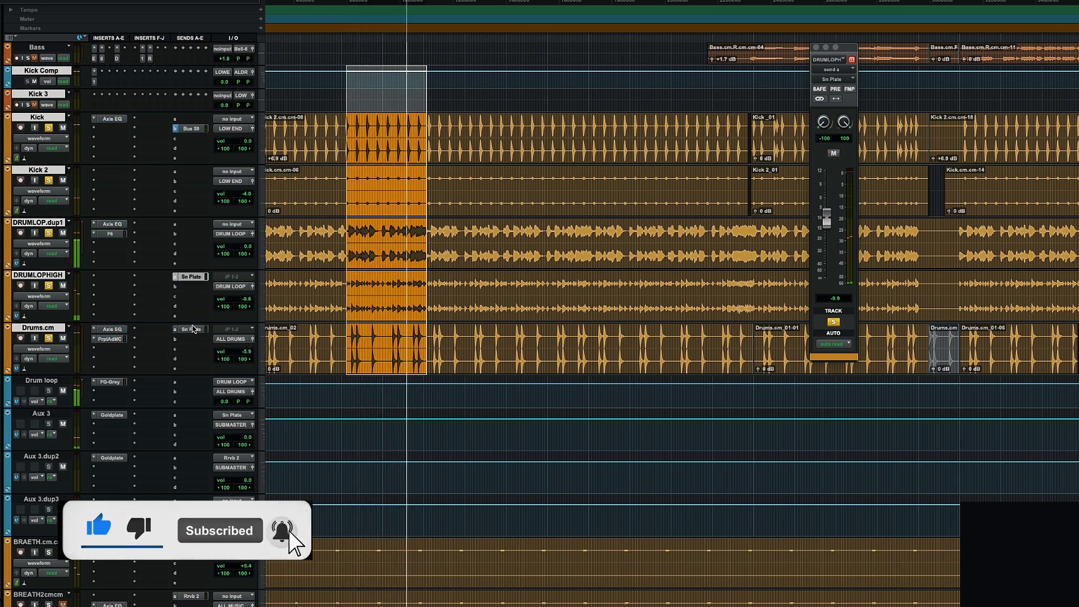
key("space")
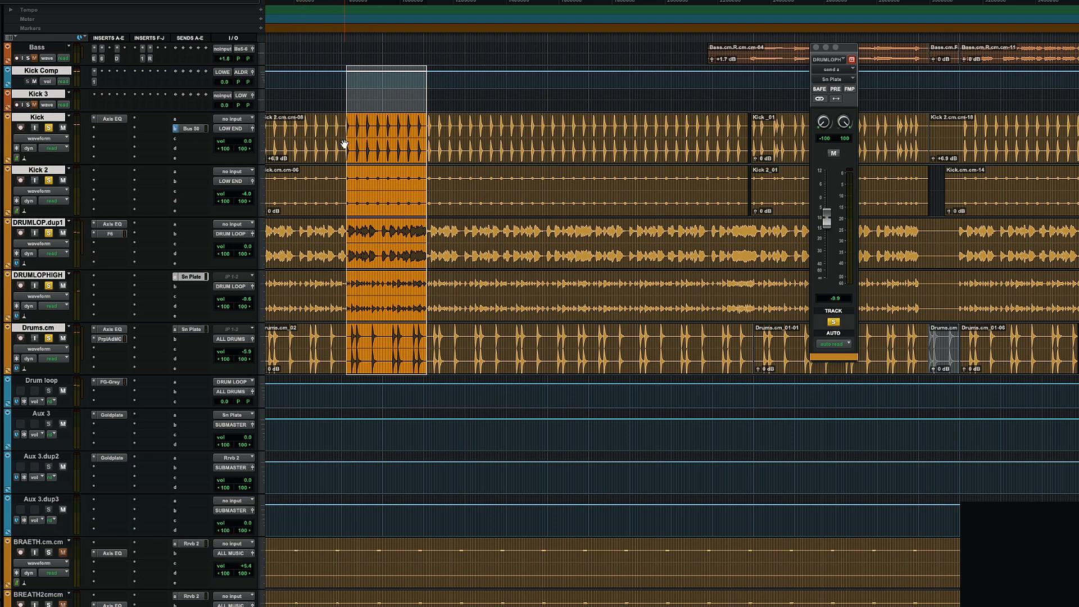
Reselect the playback section on the DRUMLOP.dup1 track only.
scroll(344, 143, "down", 3)
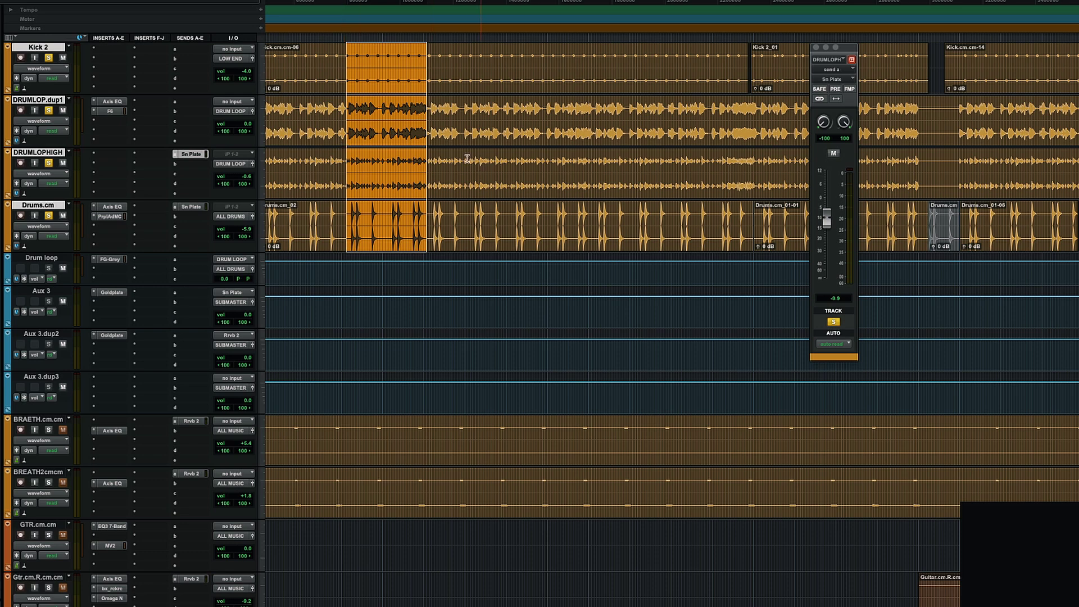
scroll(375, 122, "up", 2)
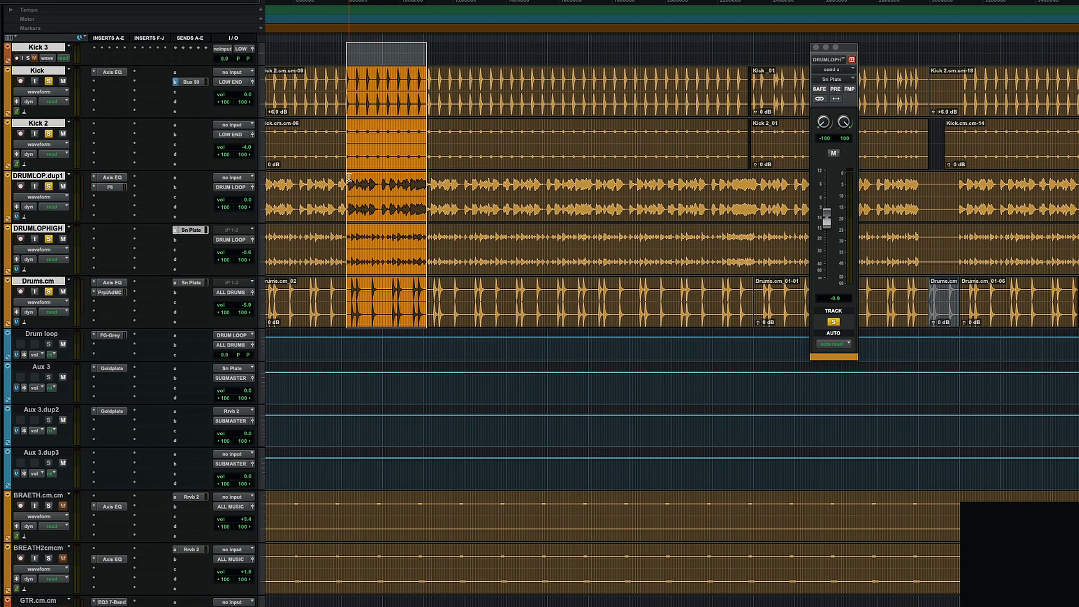
left_click_drag(347, 184, 435, 185)
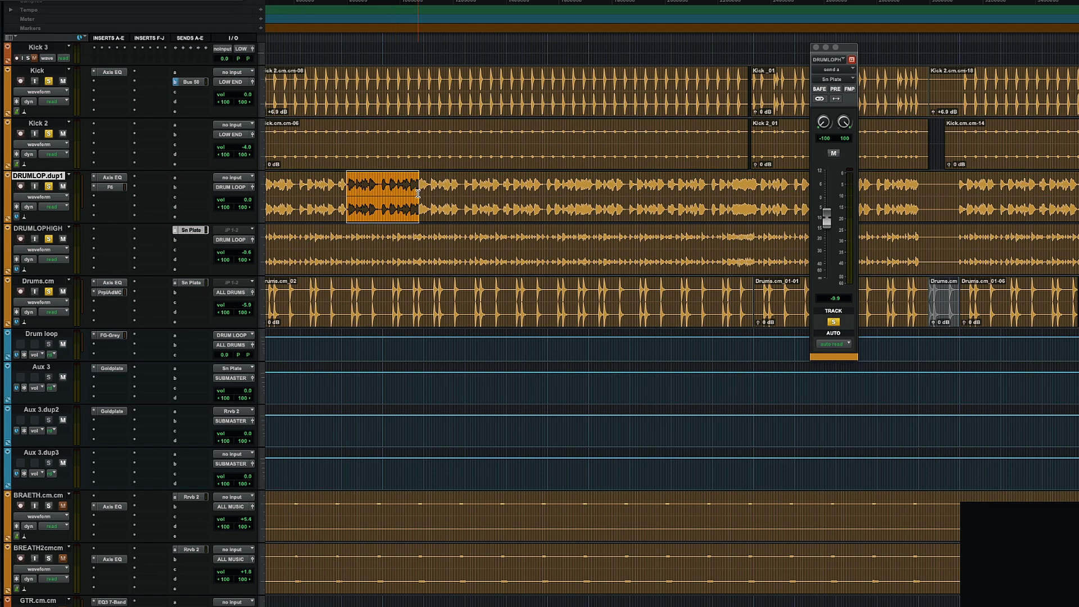
scroll(417, 194, "up", 2)
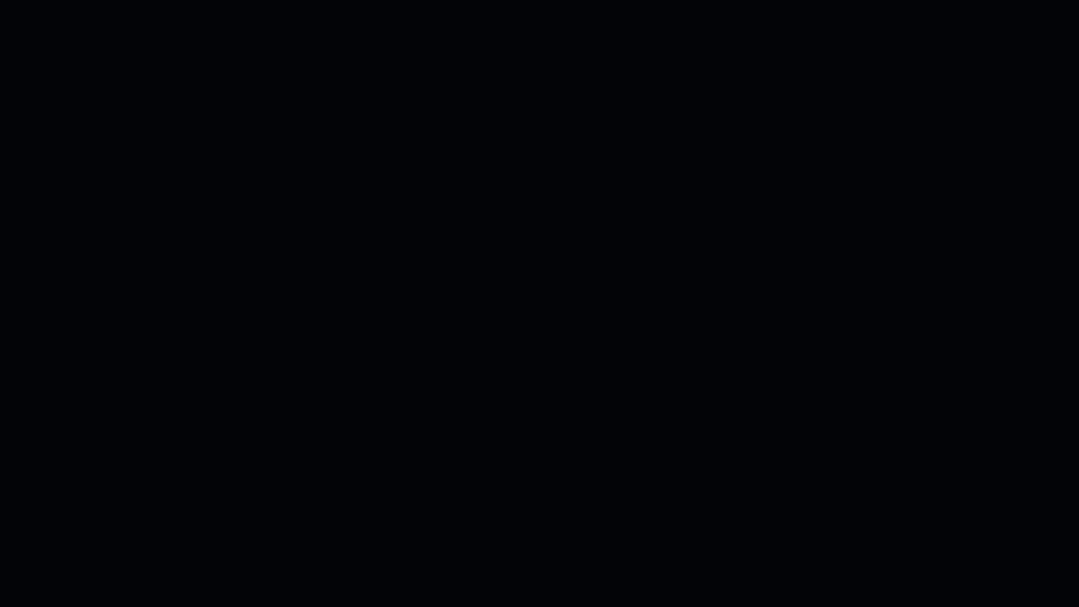